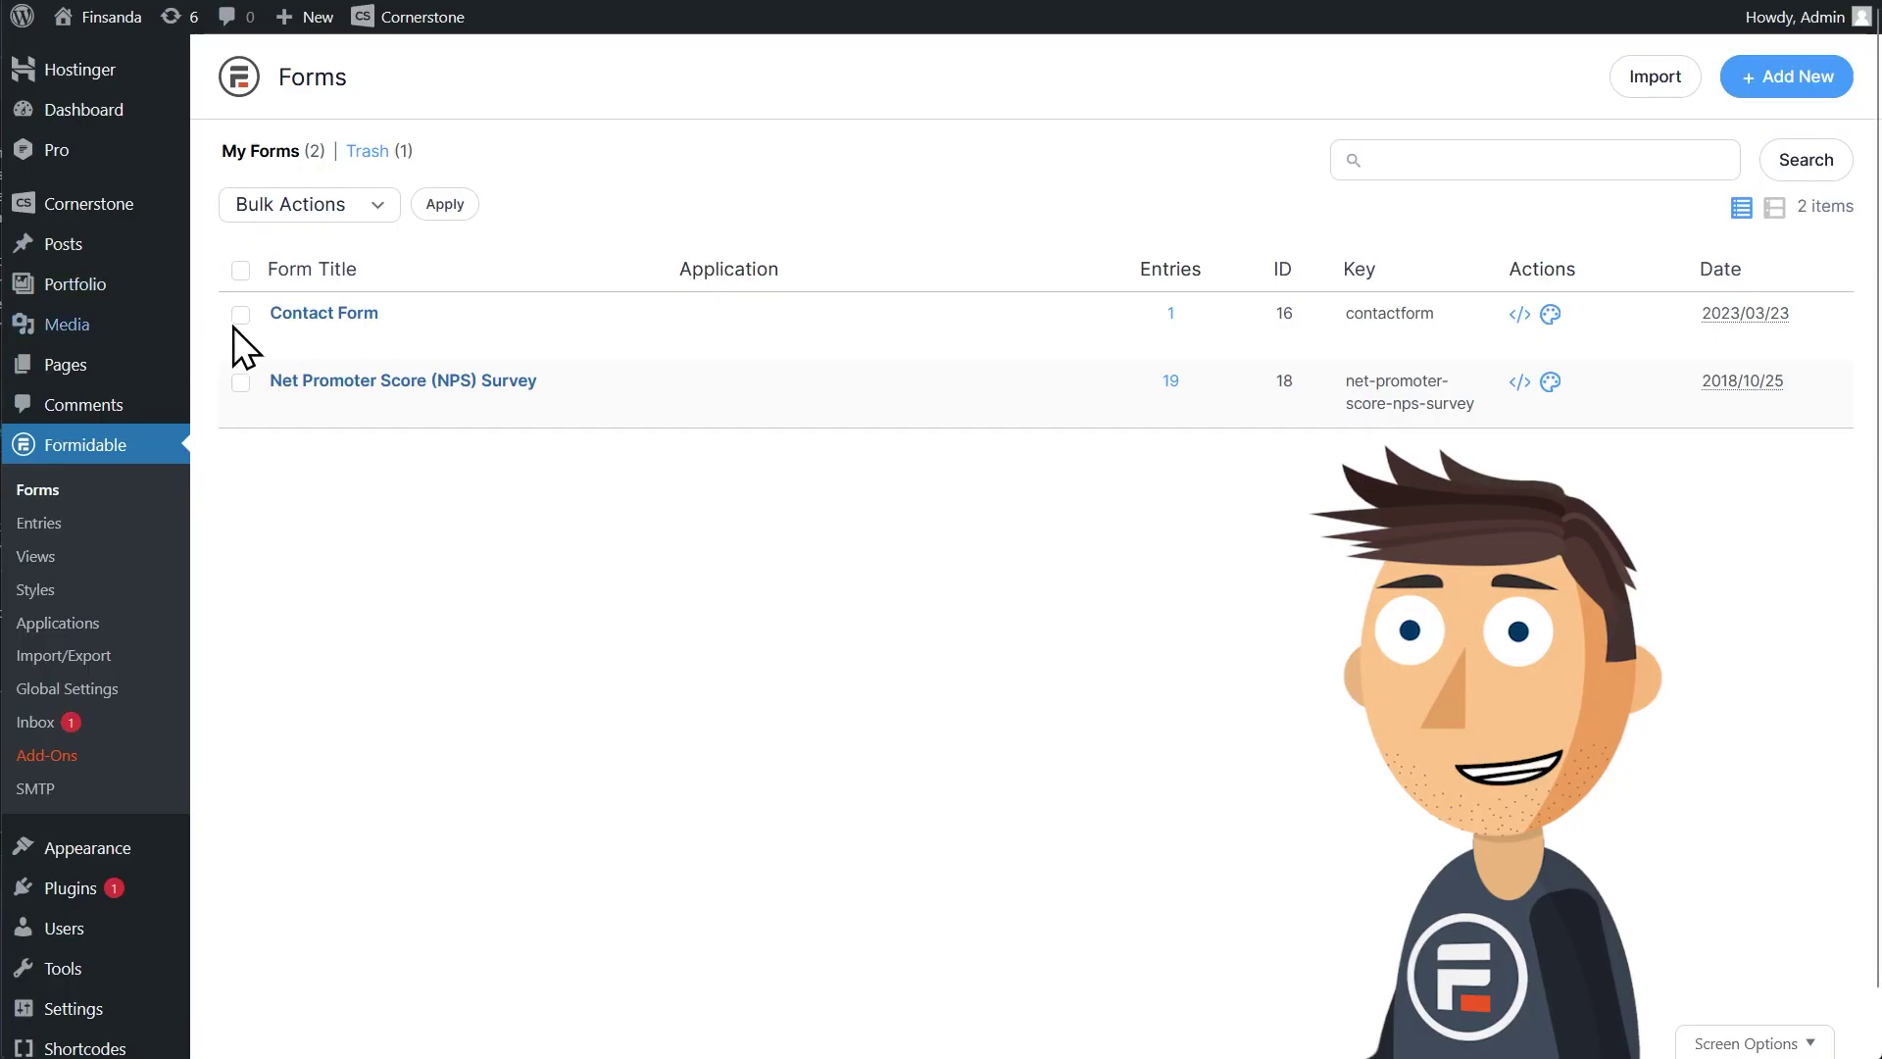
Step: Open the NPS Survey form to show its fields, including the 0–10 recommendation scale
{"action": "left_click", "coordinate": [433, 383]}
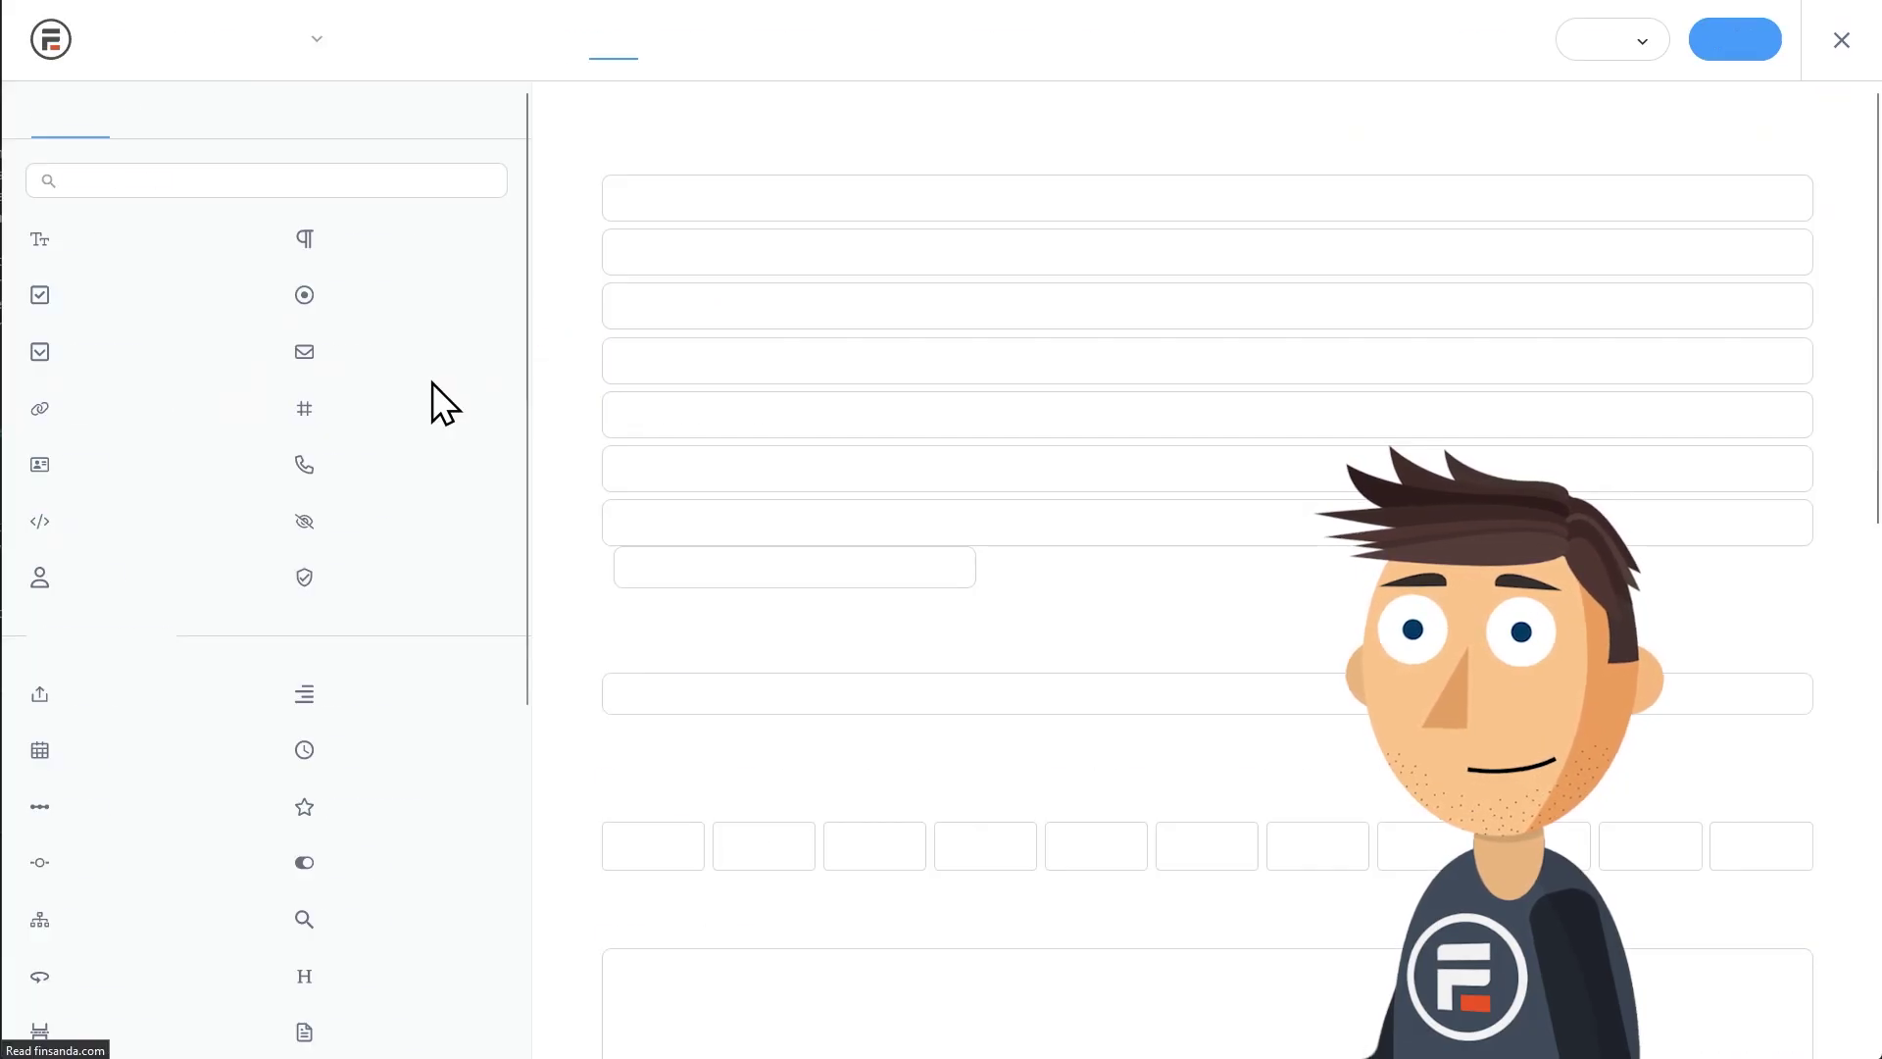
{"action": "scroll", "coordinate": [882, 529], "scroll_direction": "down", "scroll_amount": 2}
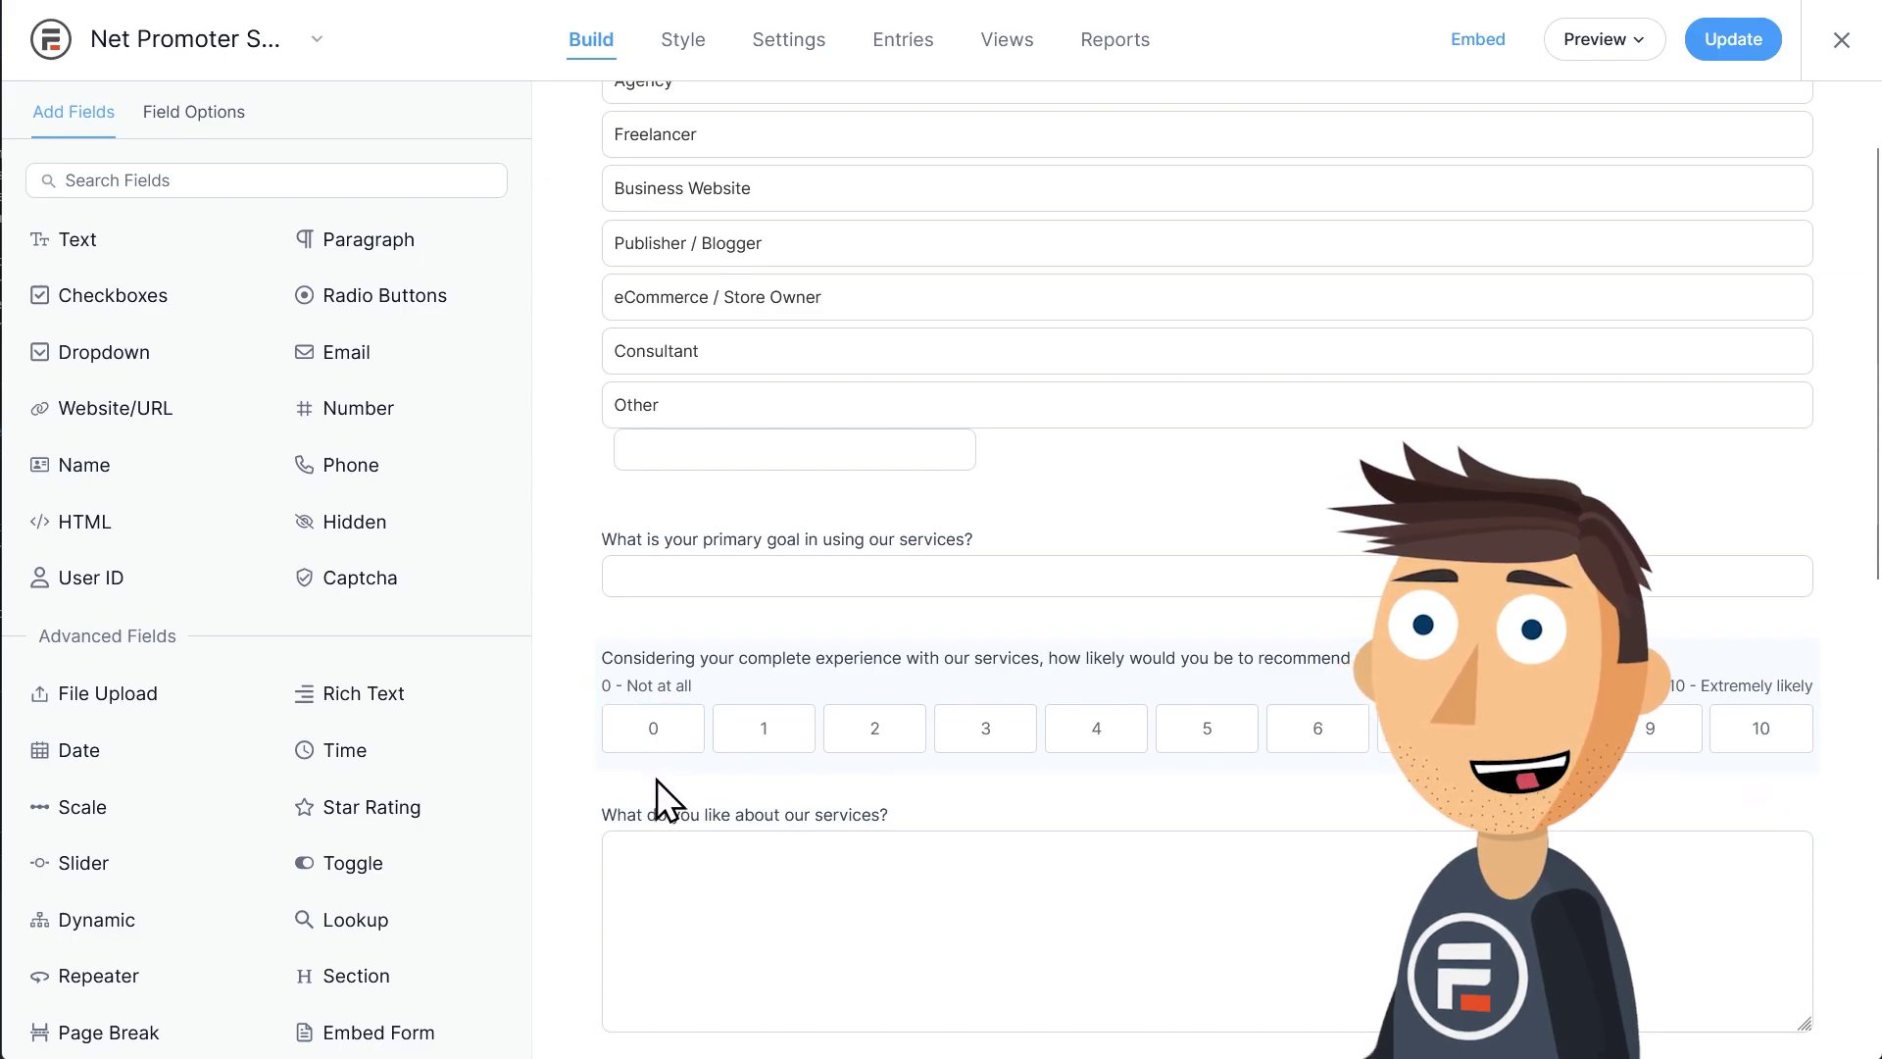
Step: View the front-end page rendering the frm-graph shortcode as the NPS Data bar chart
{"action": "left_click", "coordinate": [834, 295]}
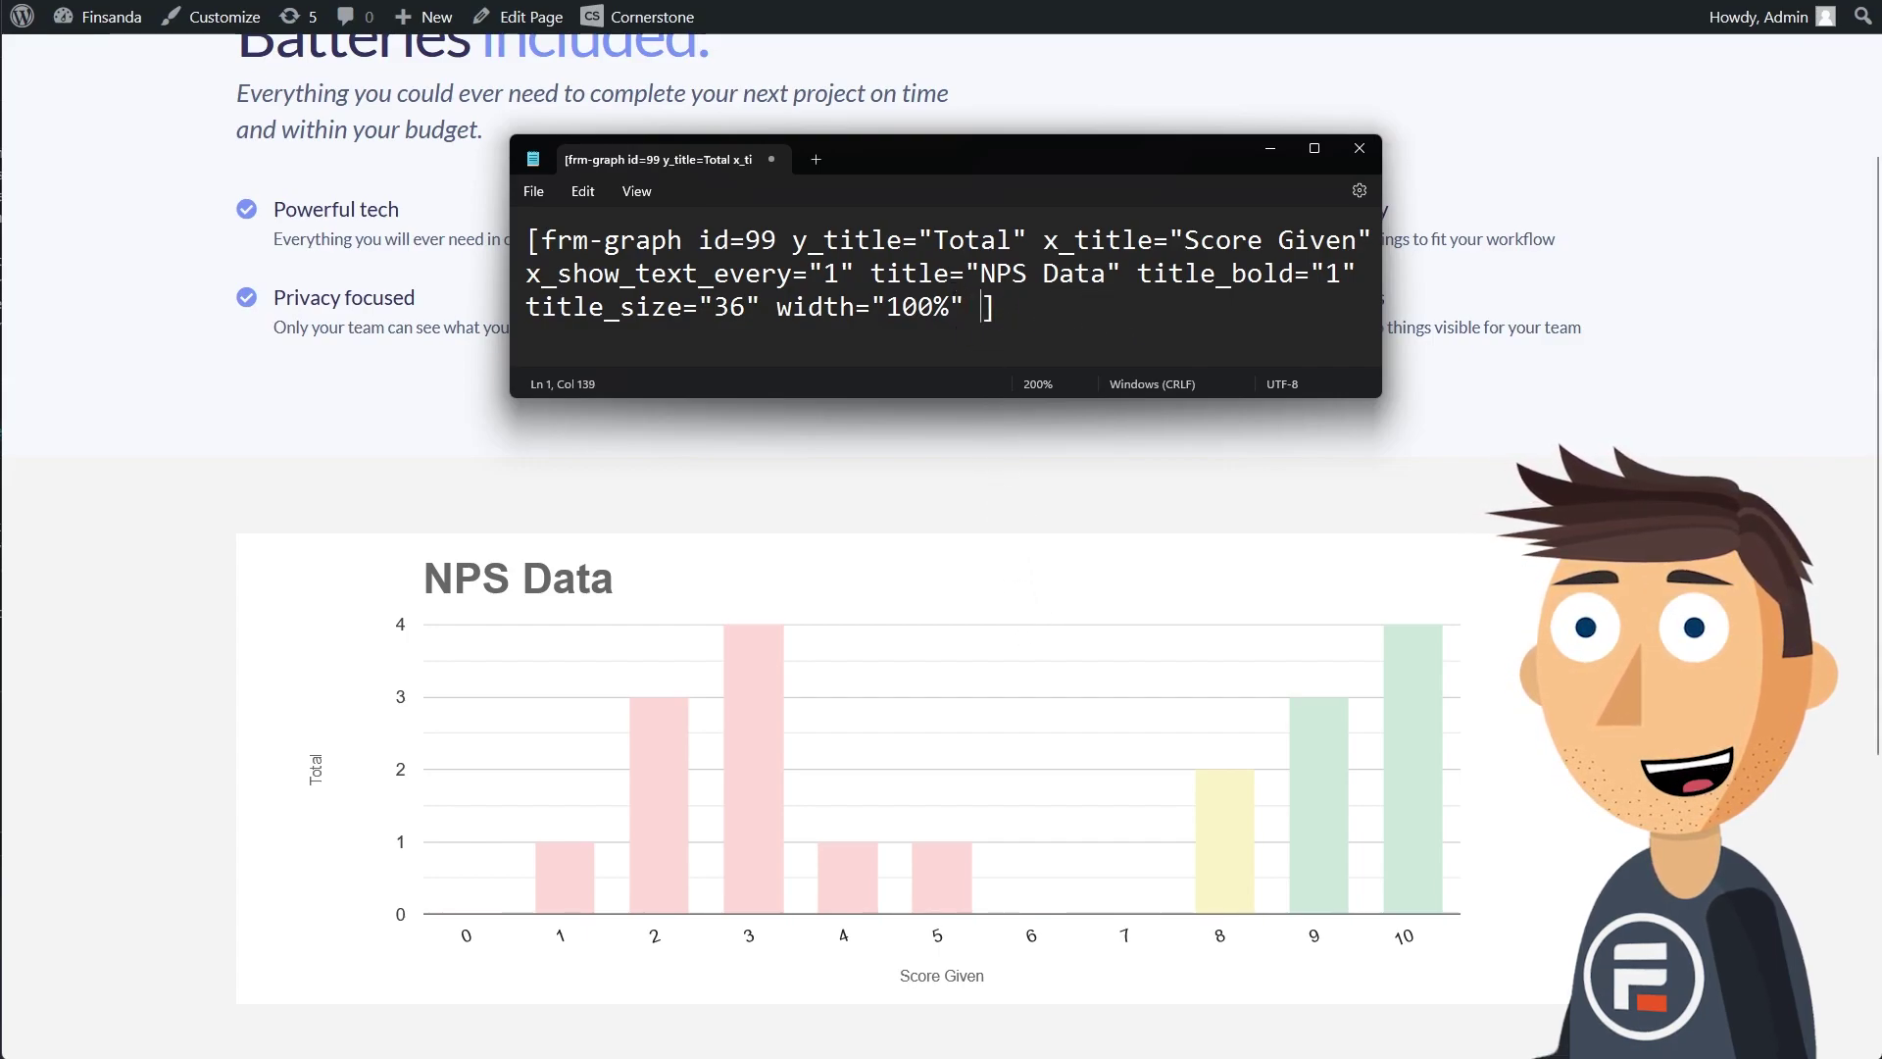
{"action": "type", "text": "creat"}
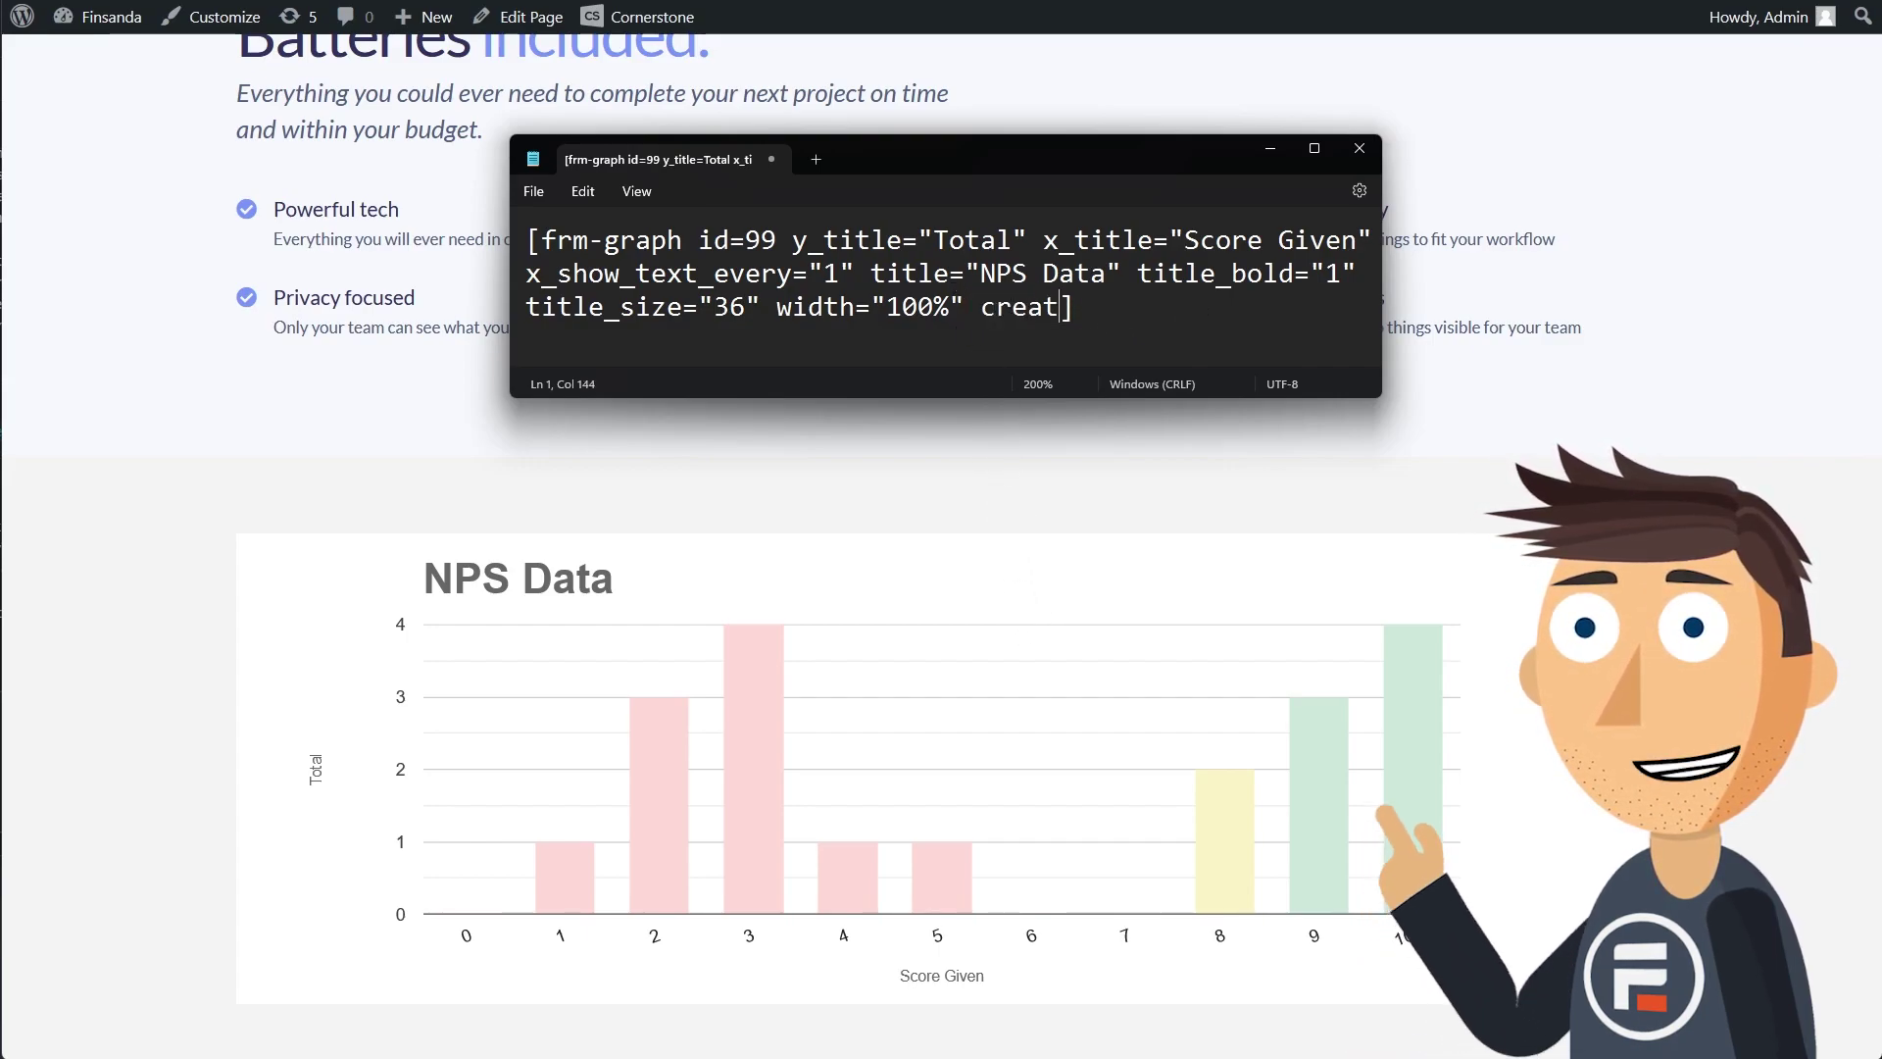
{"action": "type", "text": "ed_at_g"}
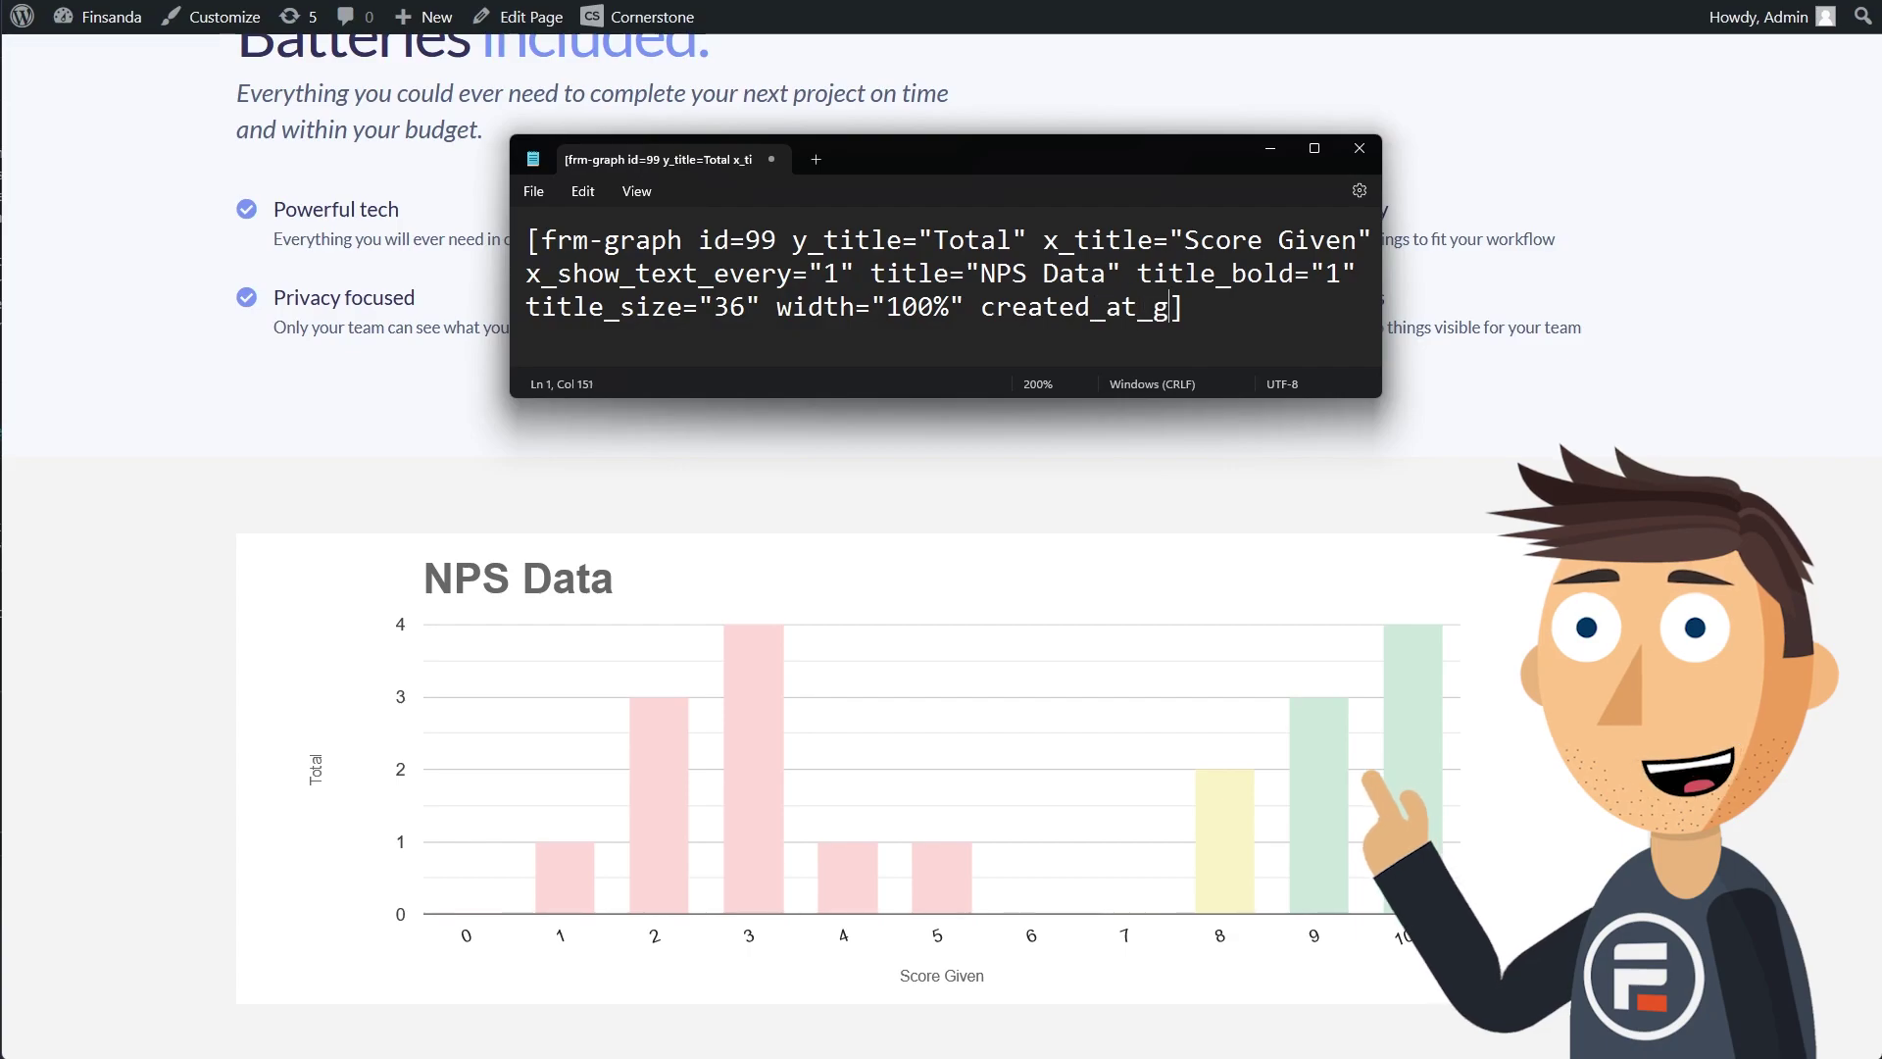
{"action": "type", "text": "reater_th"}
{"action": "type", "text": "an="}
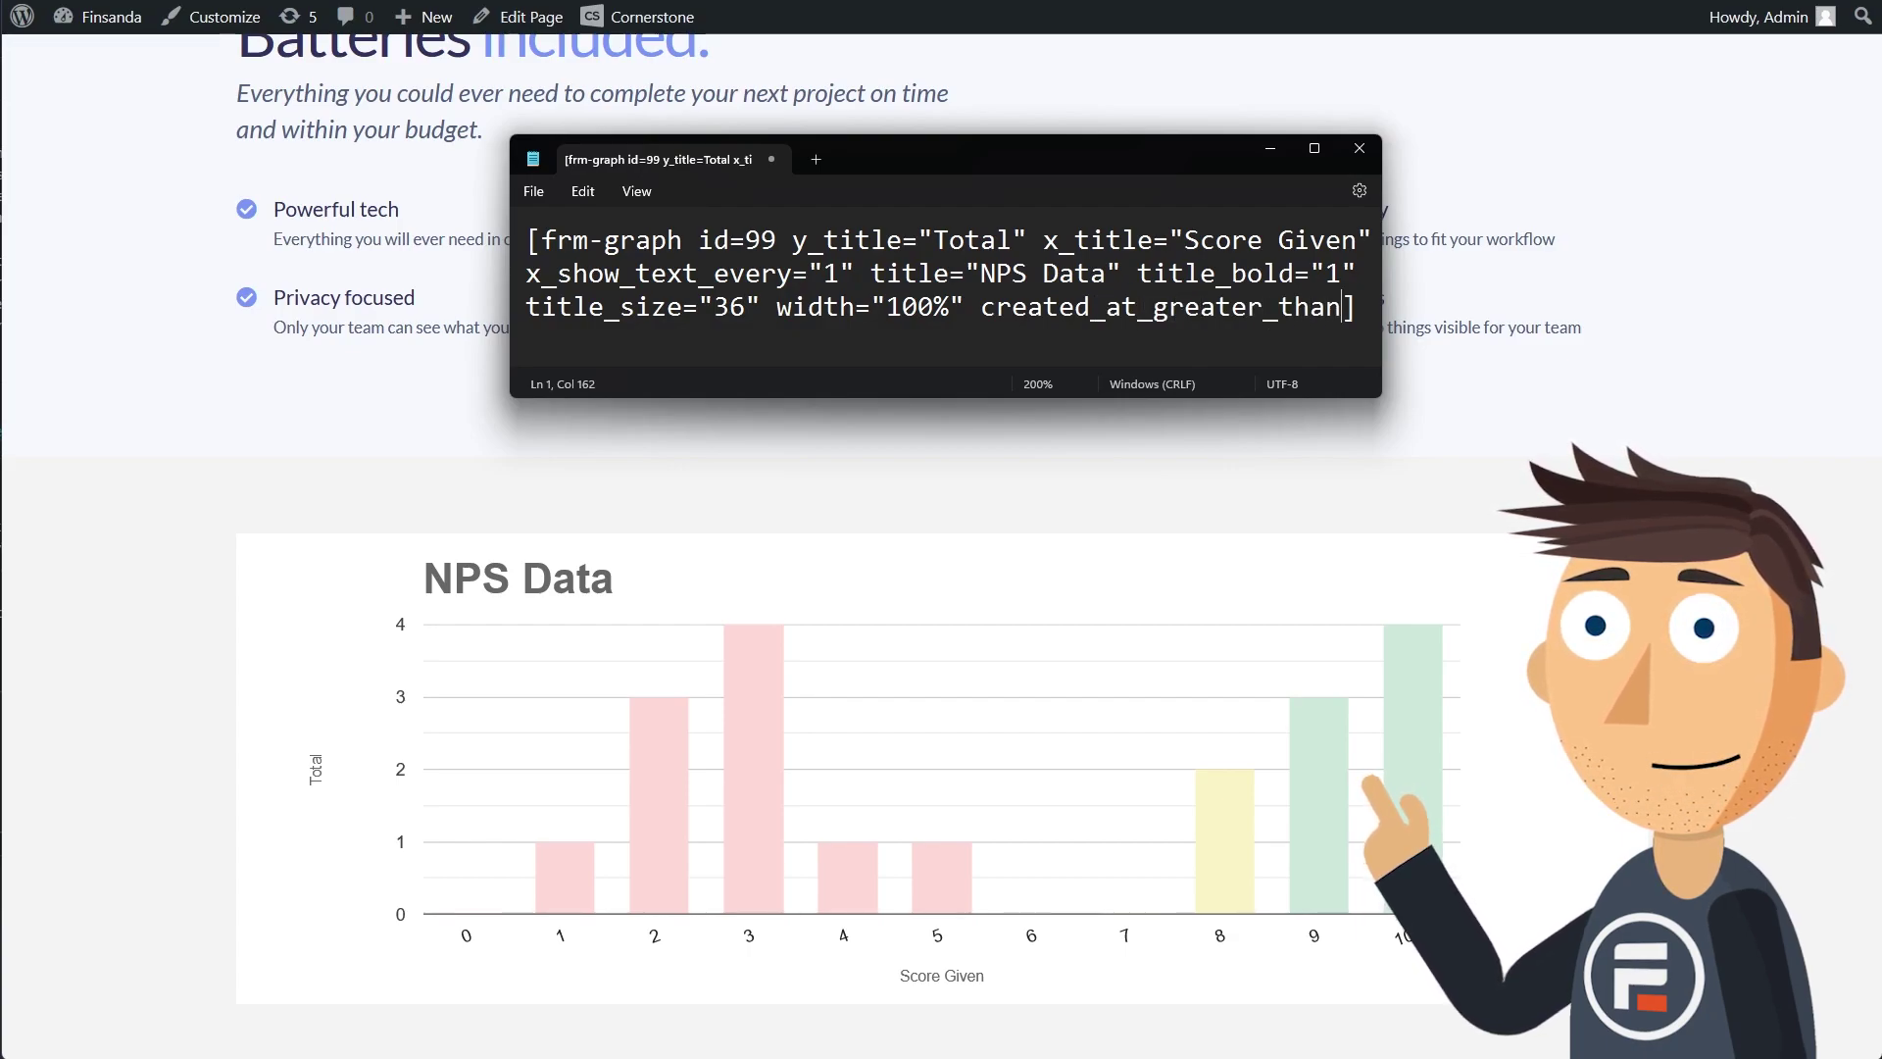
{"action": "type", "text": "\""}
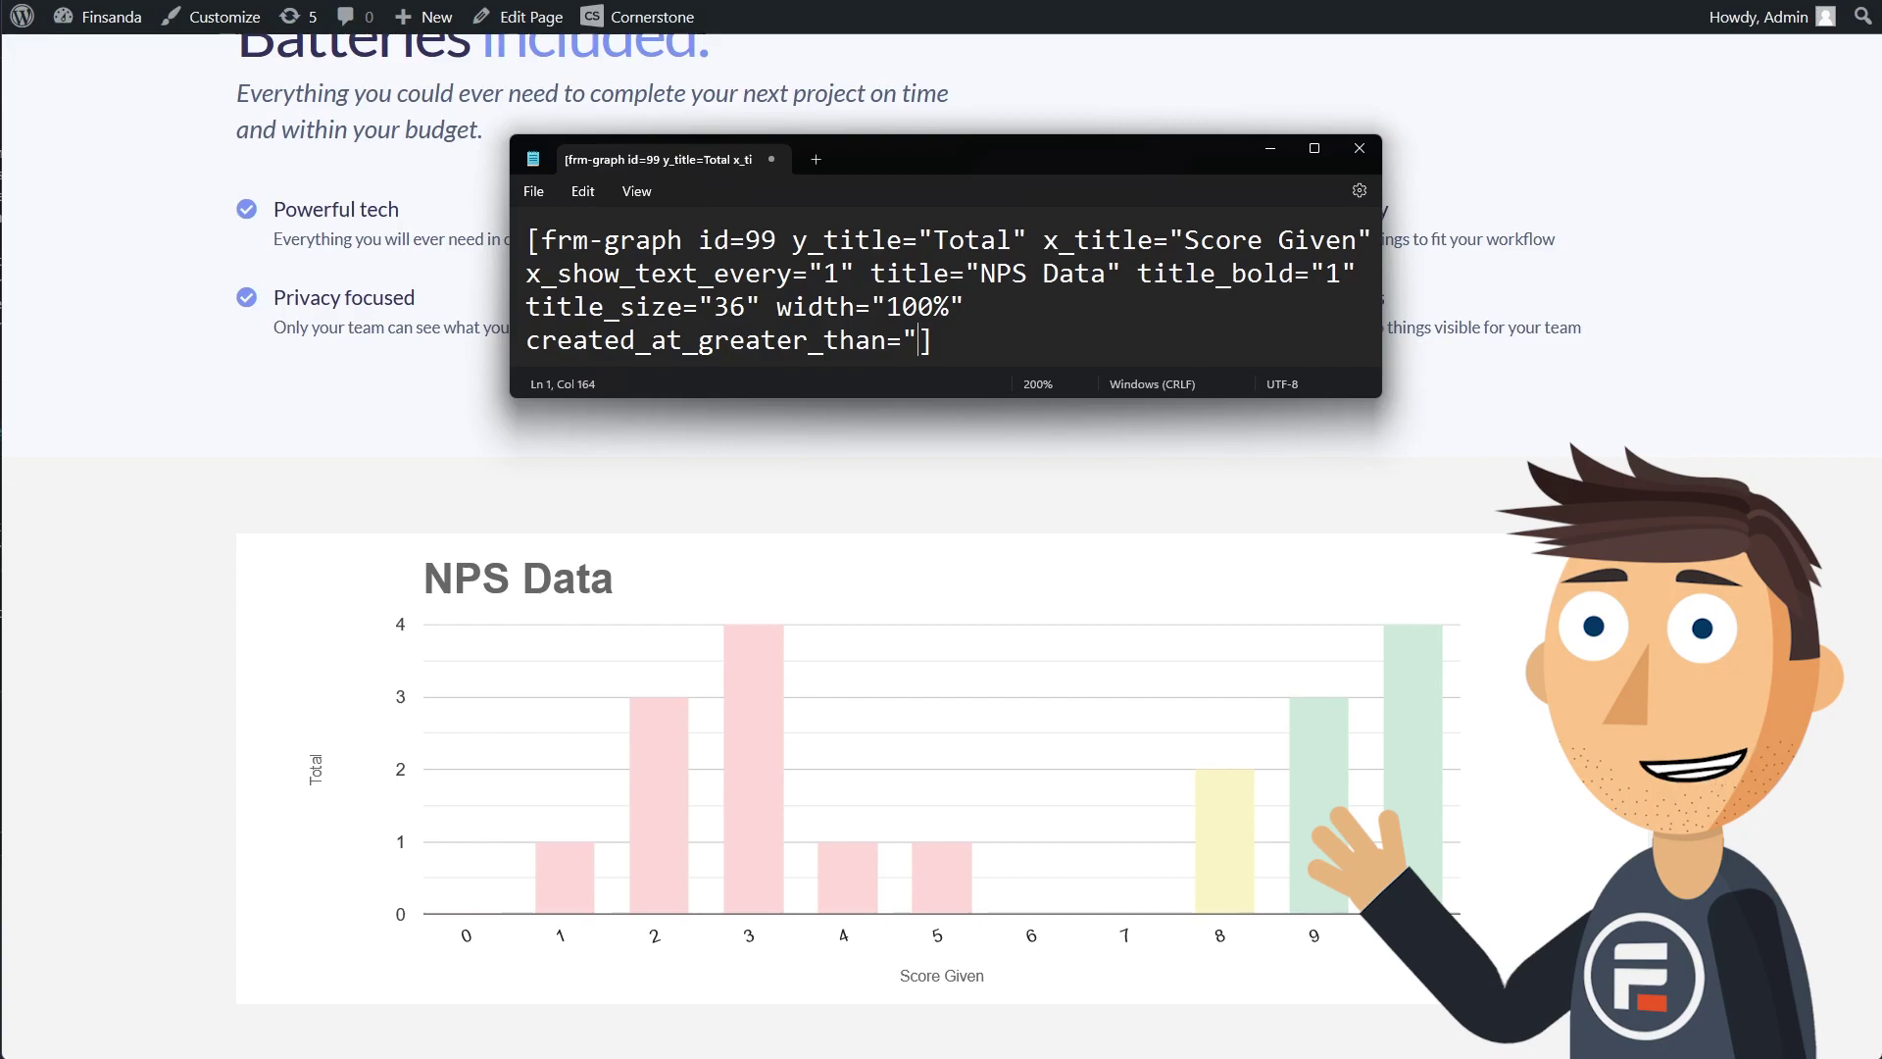
{"action": "type", "text": "yyyy"}
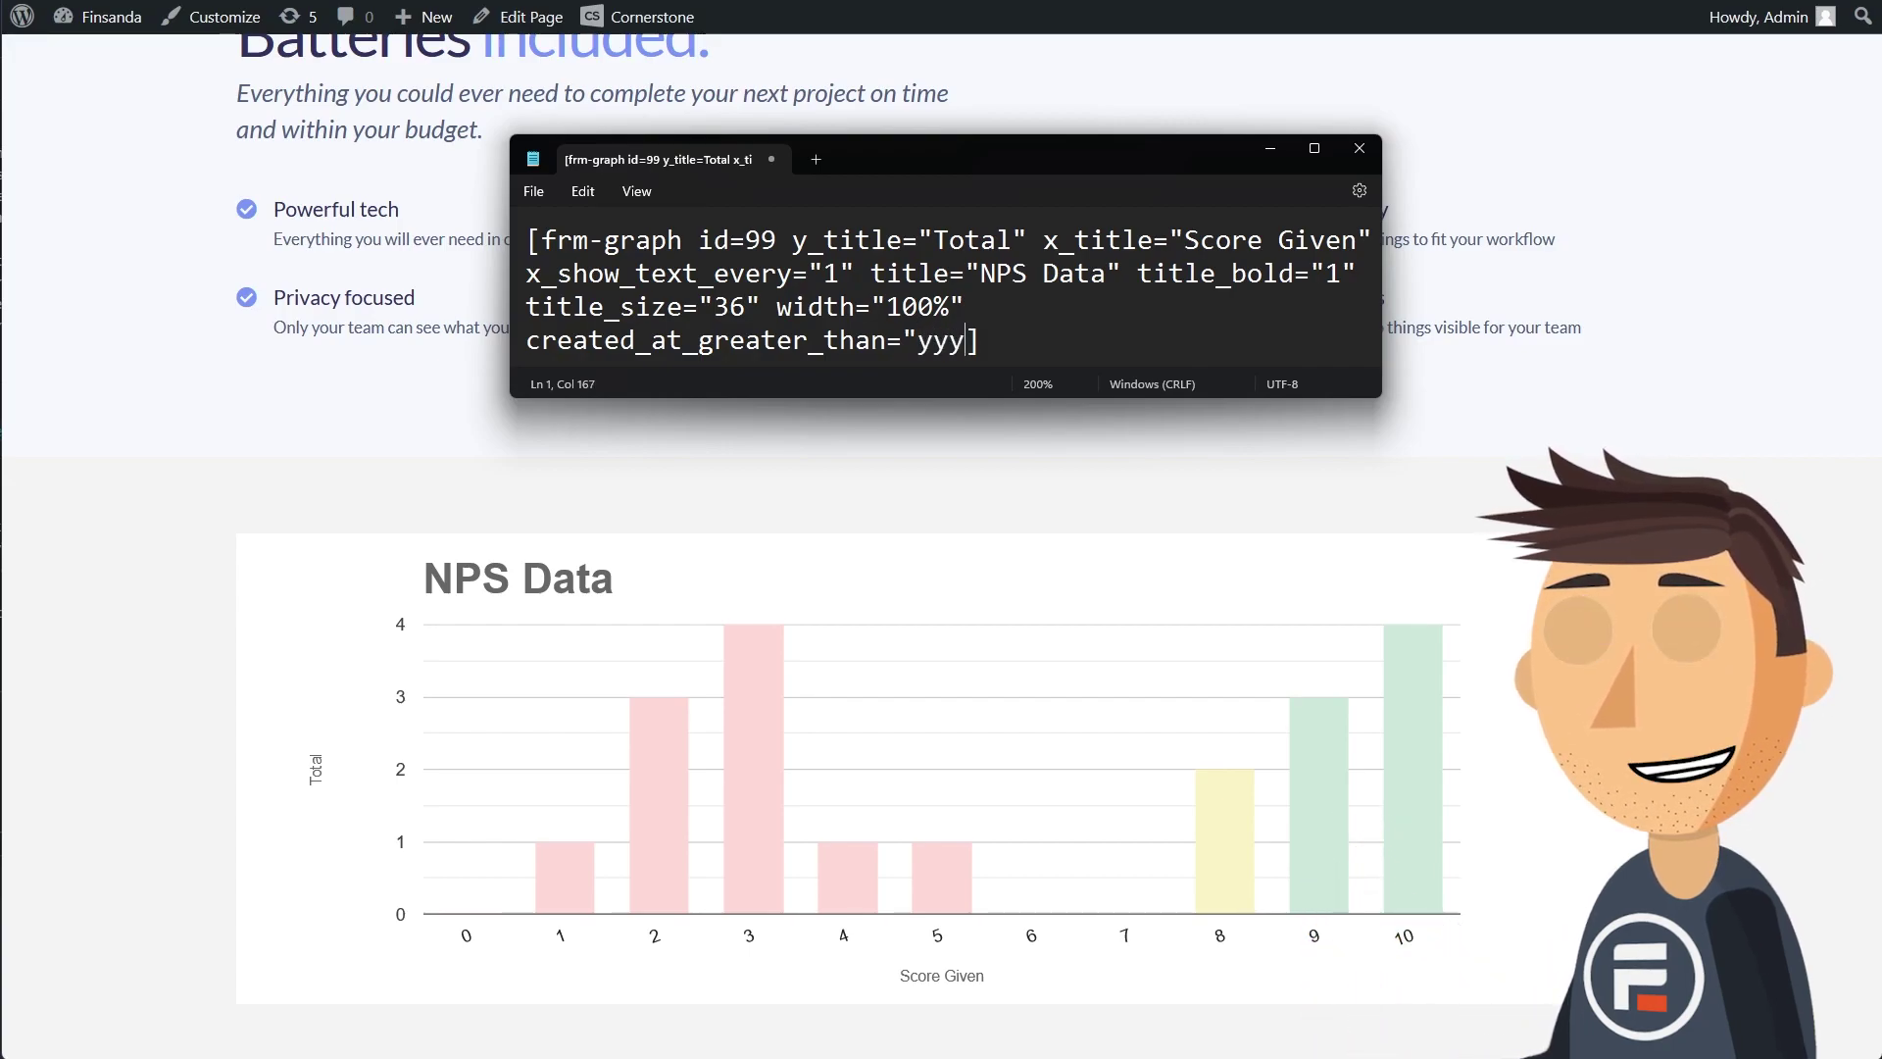
{"action": "type", "text": "-mm-dd\""}
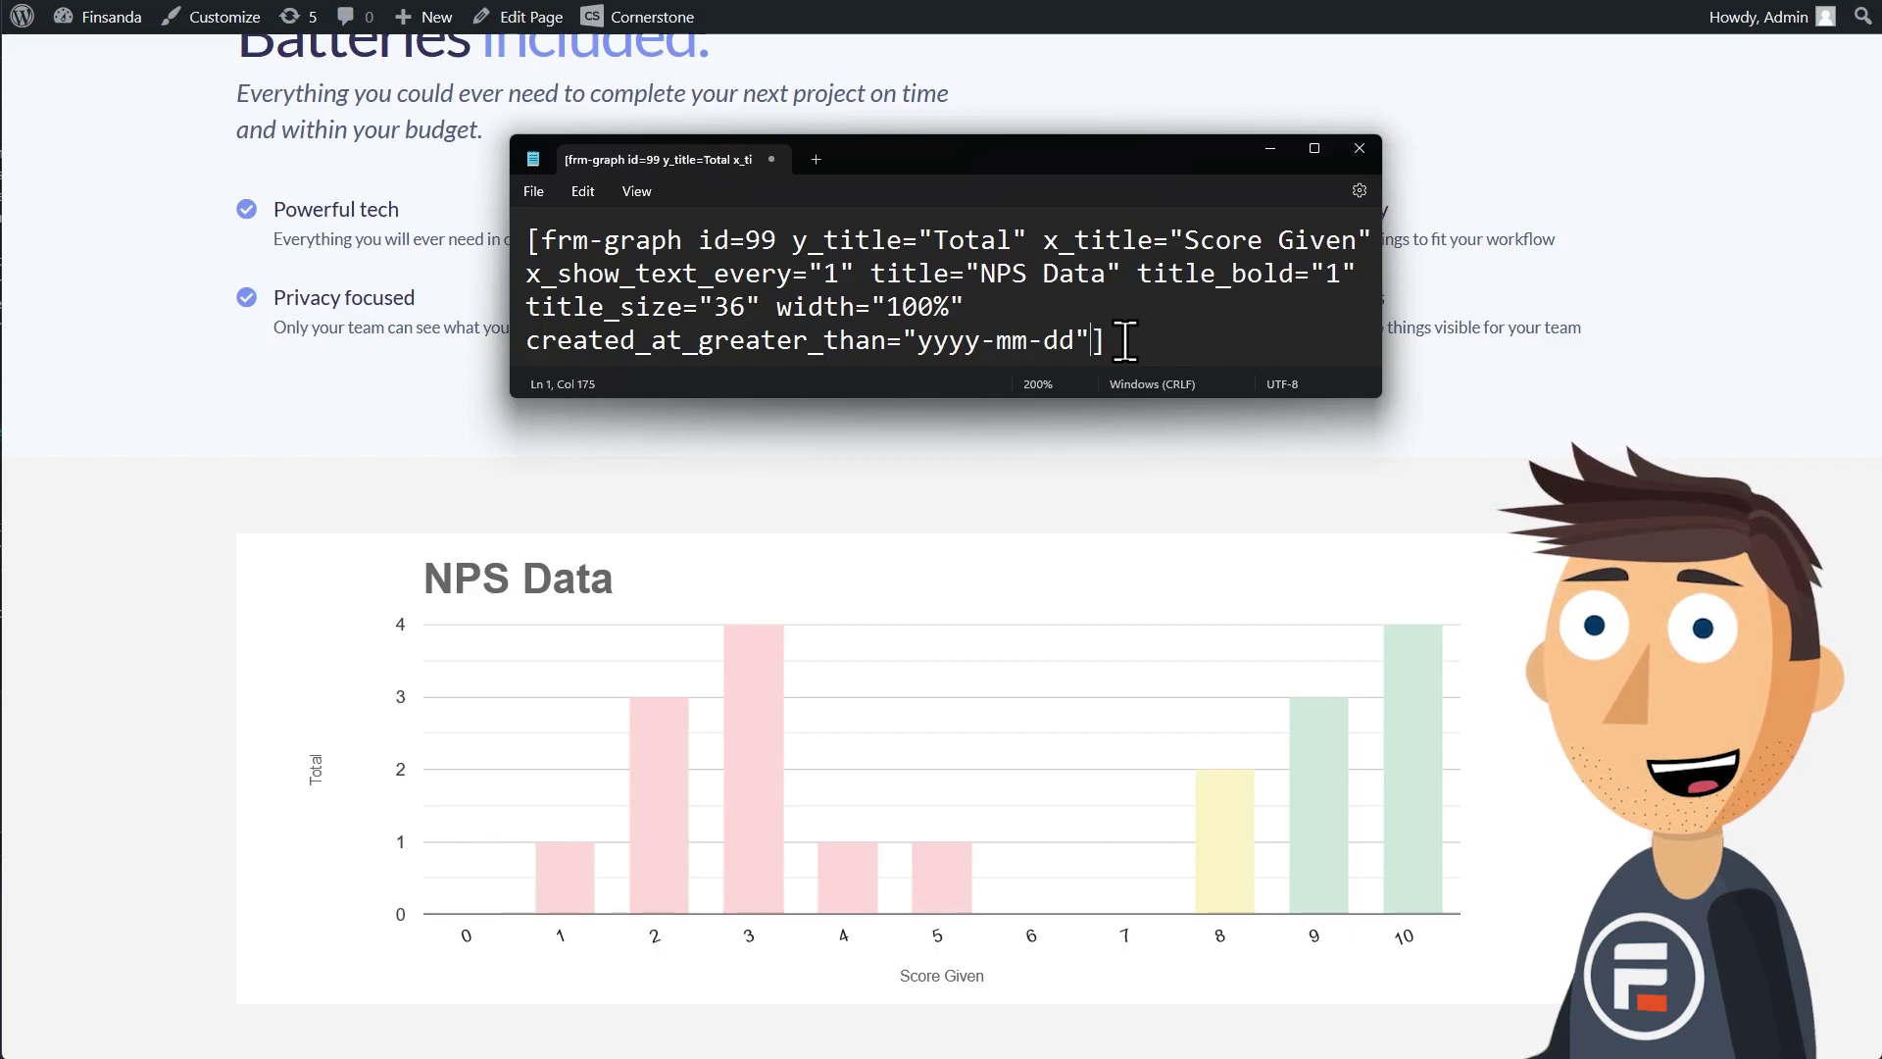
Step: Replace the created_at_greater_than date placeholder in the shortcode with "-28 days"
{"action": "left_click_drag", "start_coordinate": [1075, 342], "coordinate": [958, 345]}
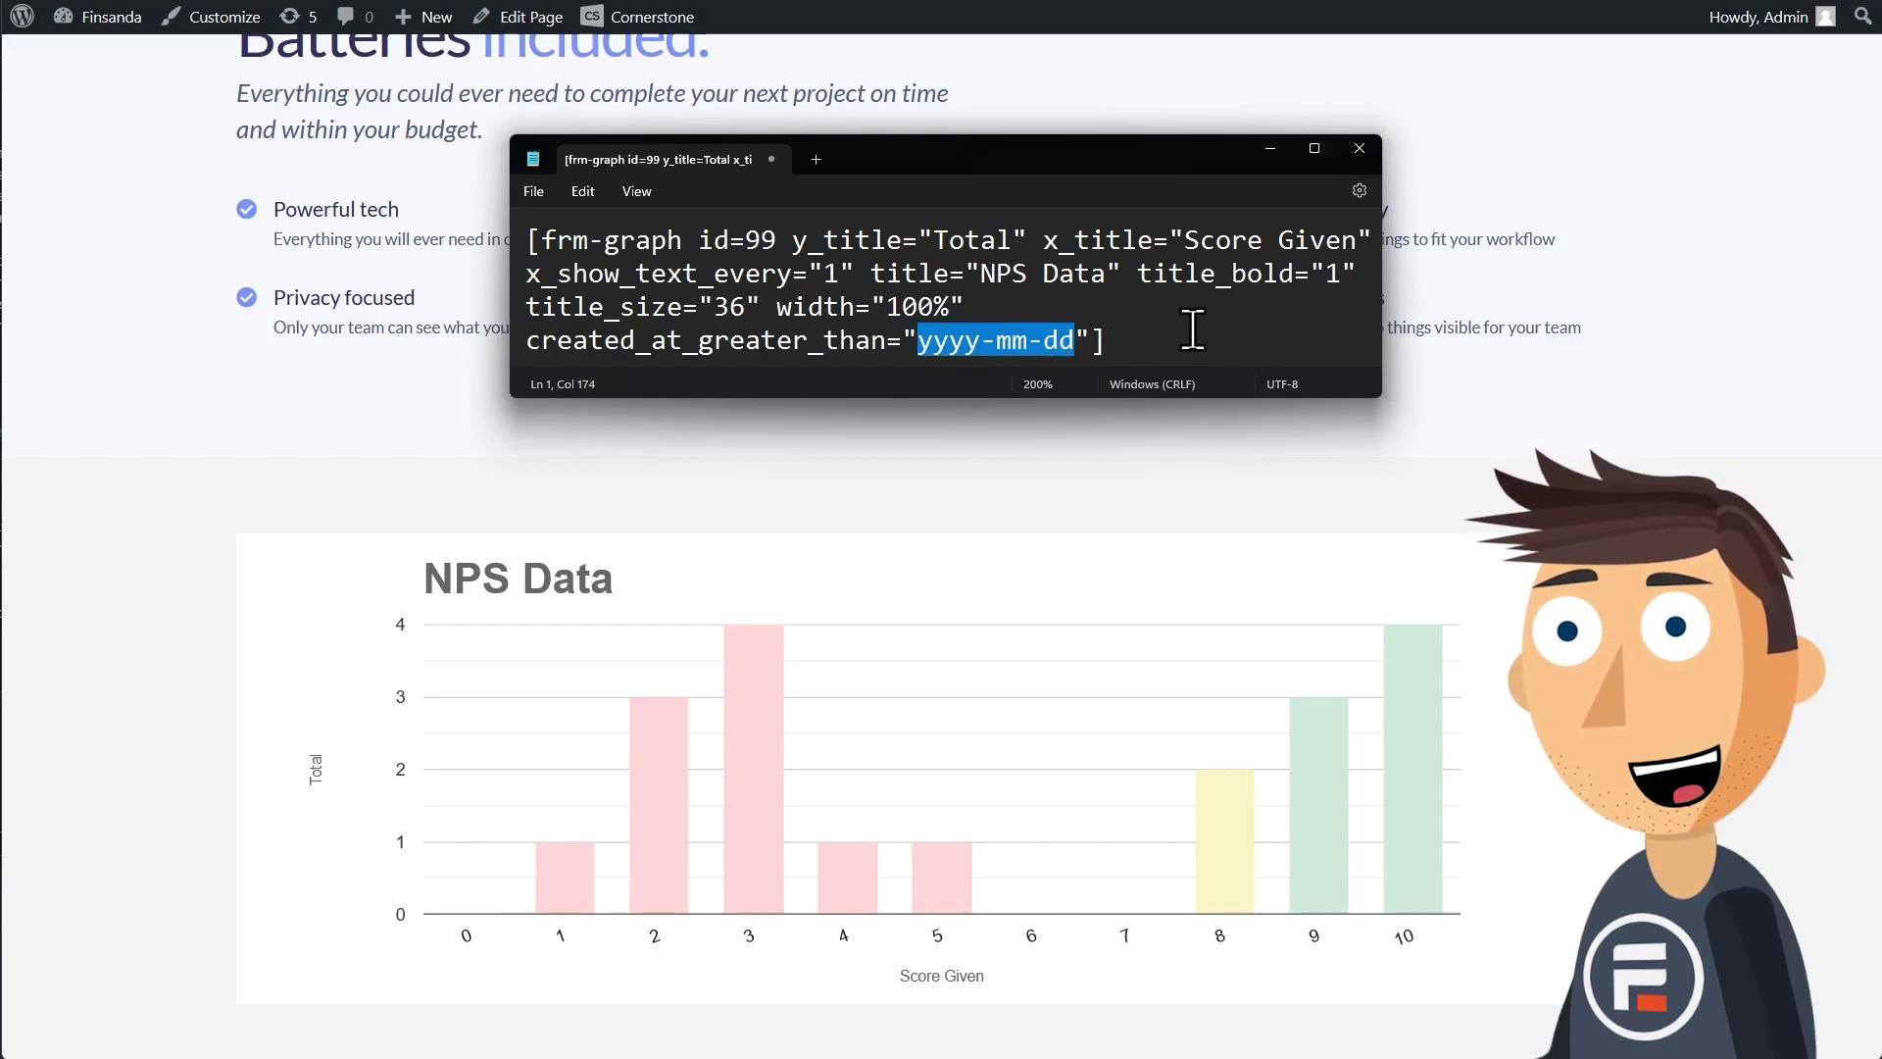
{"action": "type", "text": "-28 da"}
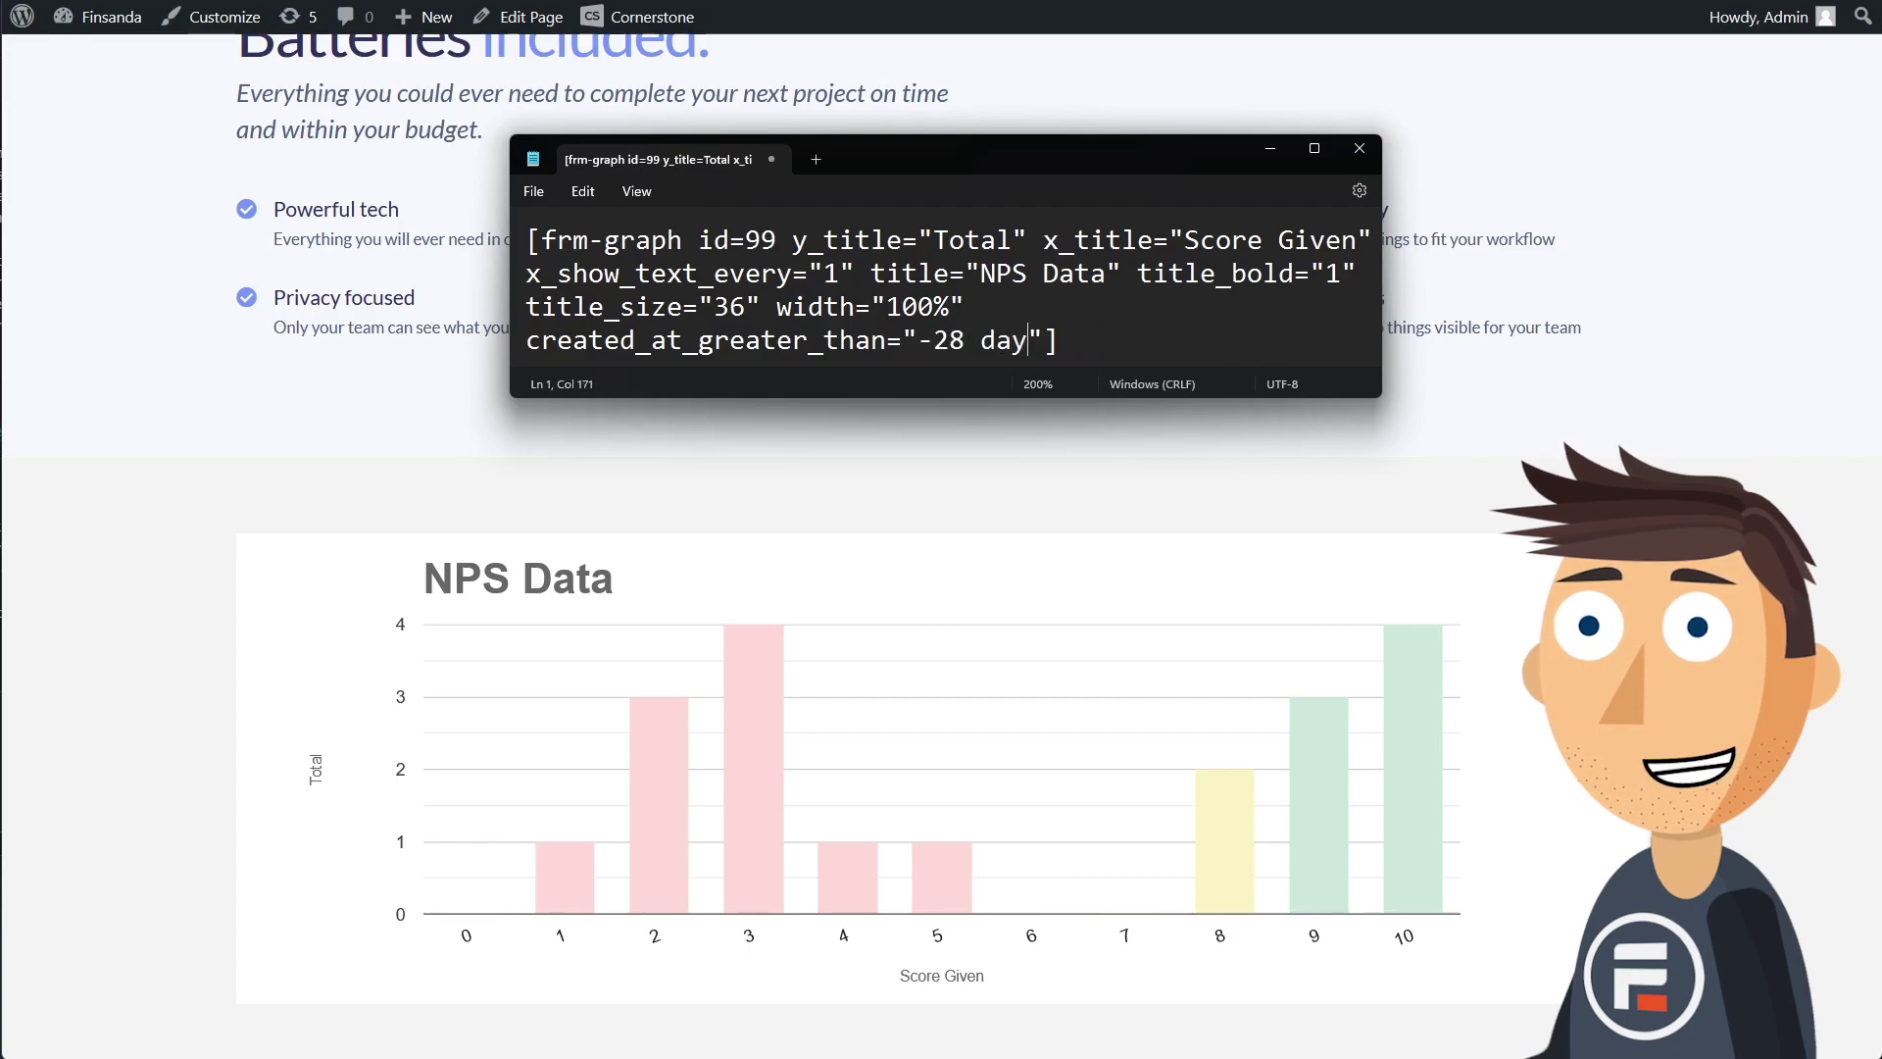
{"action": "type", "text": "s"}
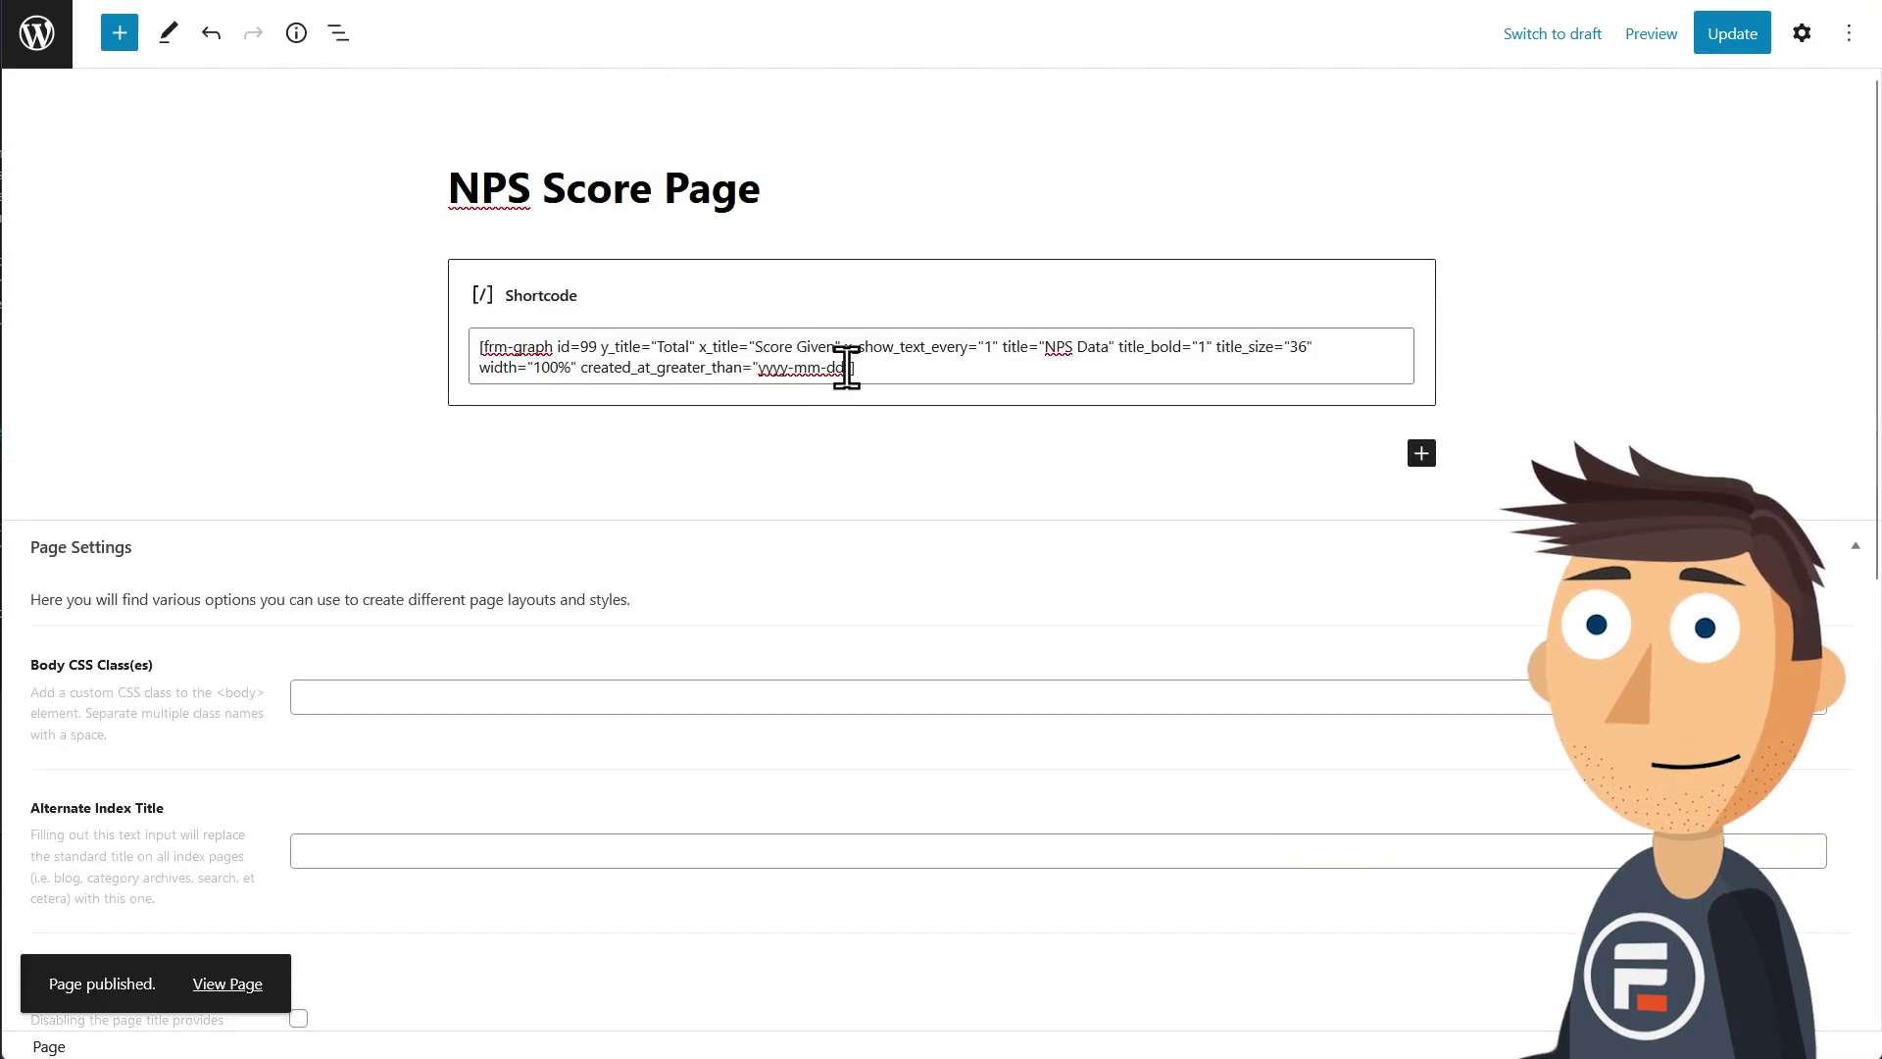
{"action": "left_click_drag", "start_coordinate": [850, 368], "coordinate": [756, 366]}
{"action": "type", "text": "-"}
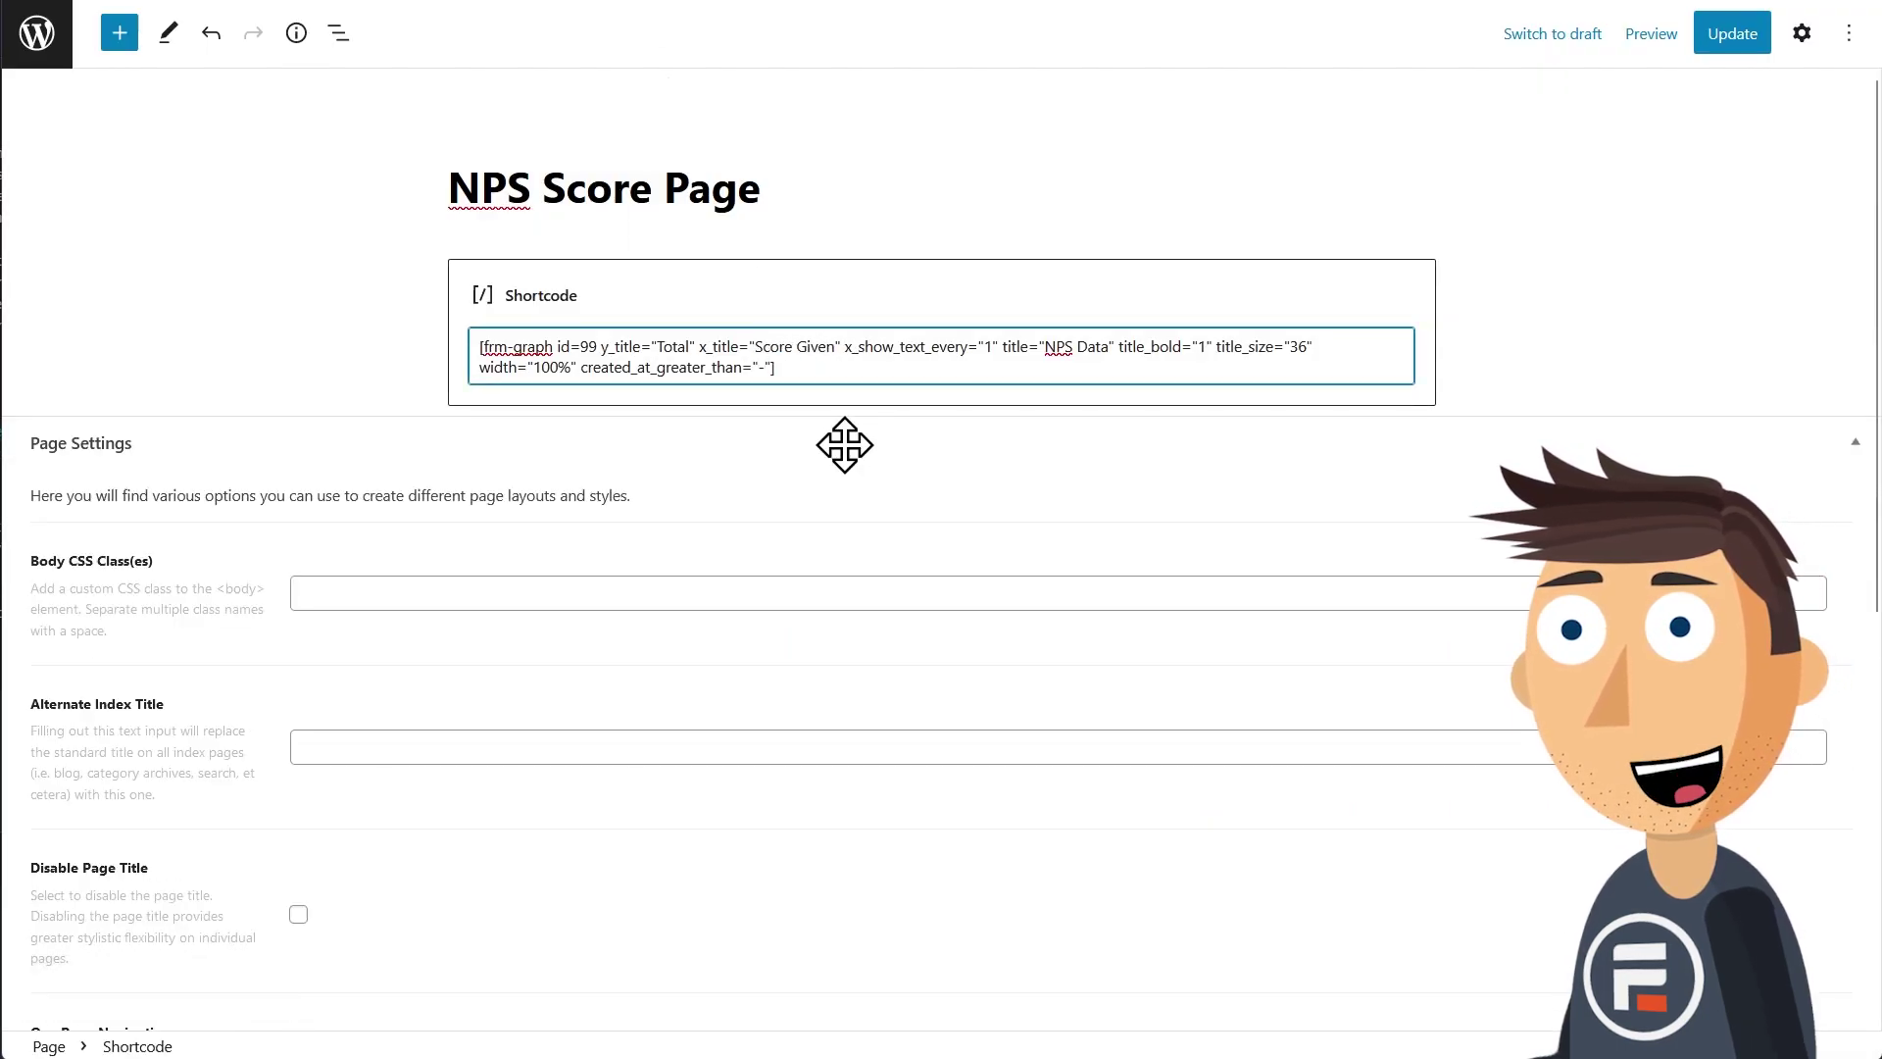
Step: Update the NPS Score Page with the 28-day filter shortcode and view the published page
{"action": "left_click", "coordinate": [1736, 36]}
{"action": "left_click", "coordinate": [221, 983]}
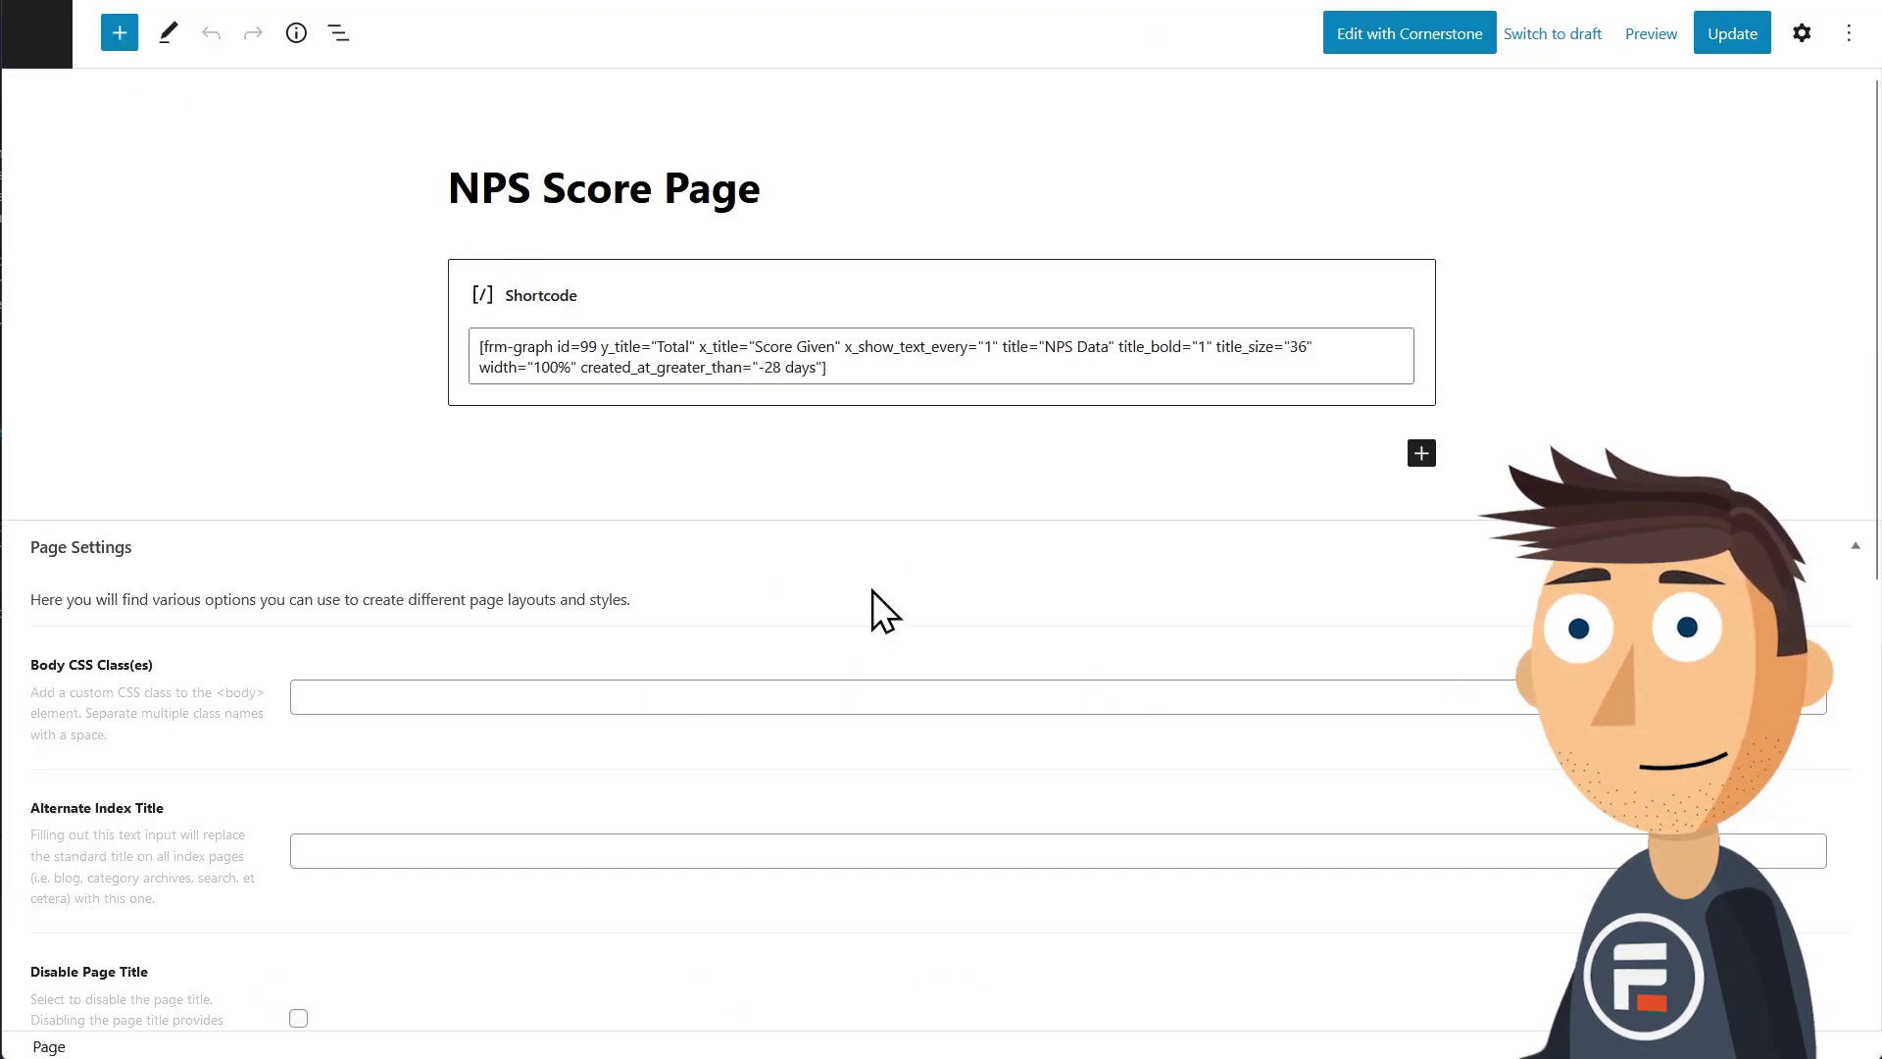
Step: Change the shortcode's date filter from "-28 days" to "first day of this month" and update the page
{"action": "left_click_drag", "start_coordinate": [816, 366], "coordinate": [766, 368]}
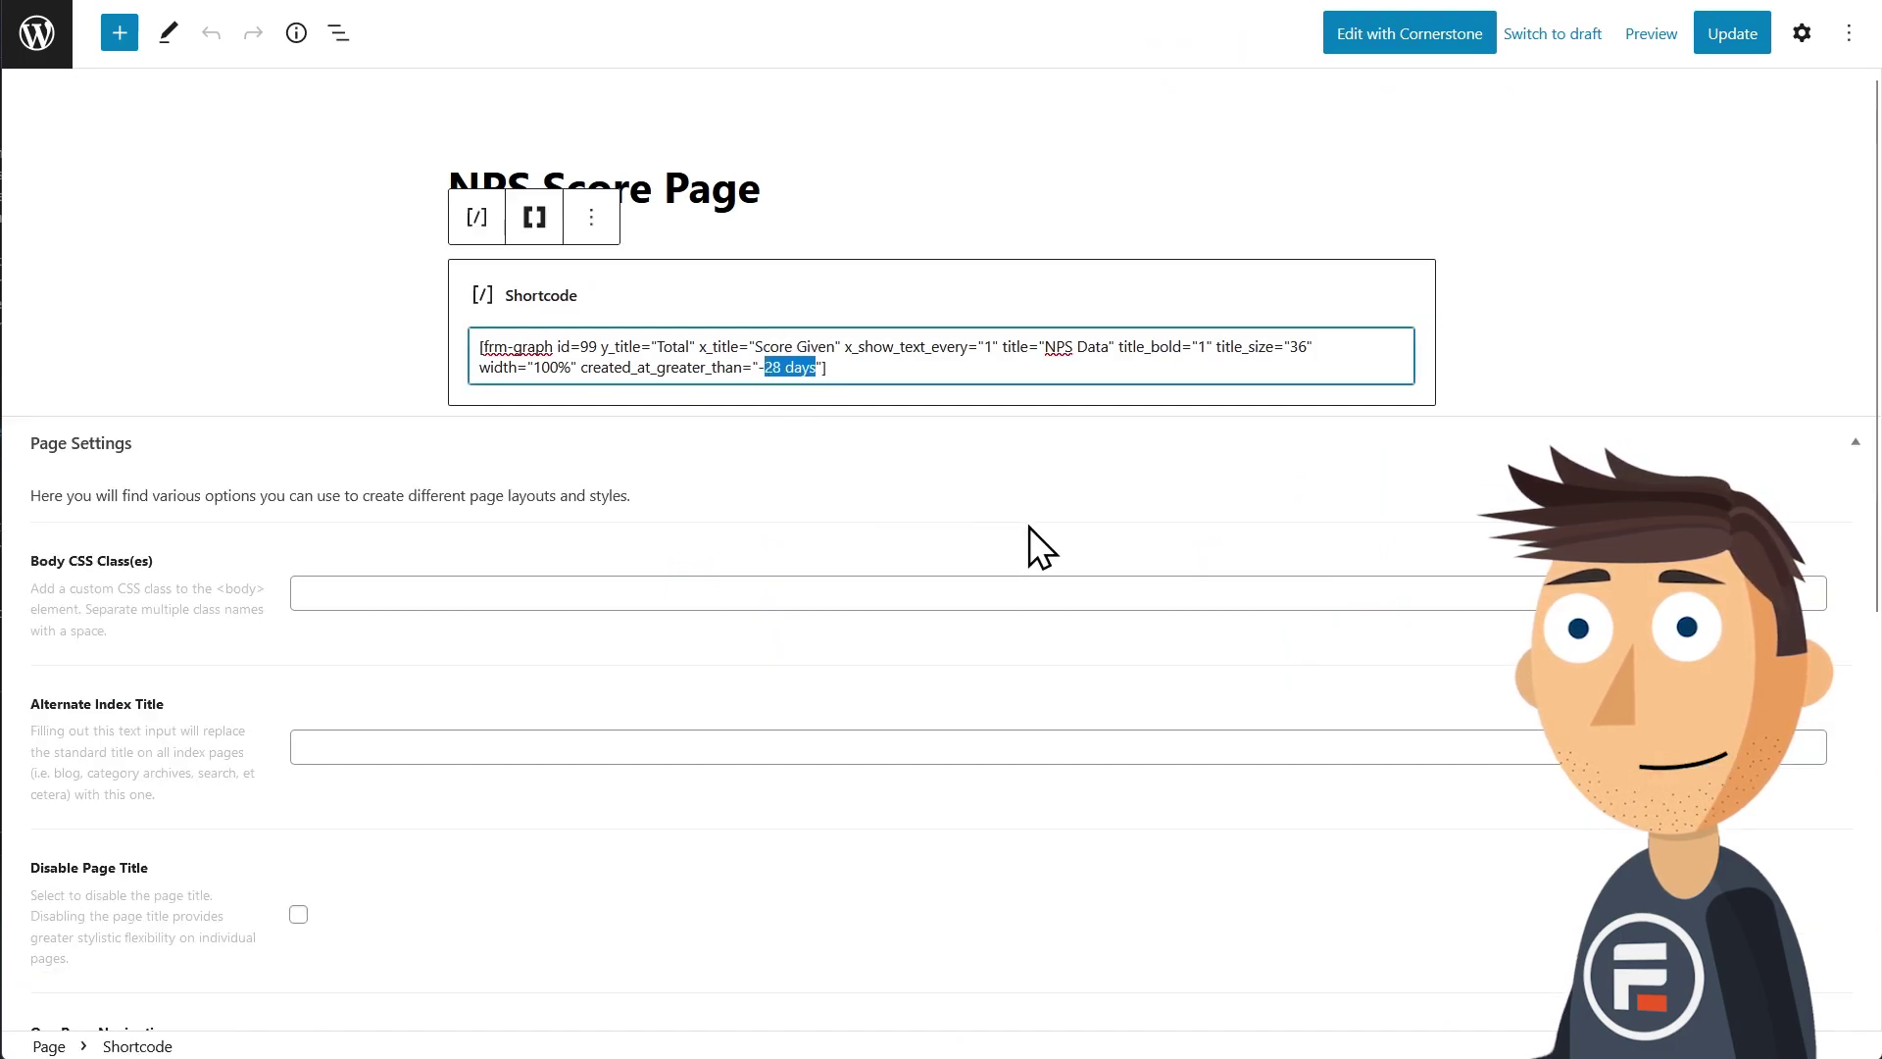
{"action": "key", "text": "BackSpace"}
{"action": "key", "text": "BackSpace"}
{"action": "type", "text": "first"}
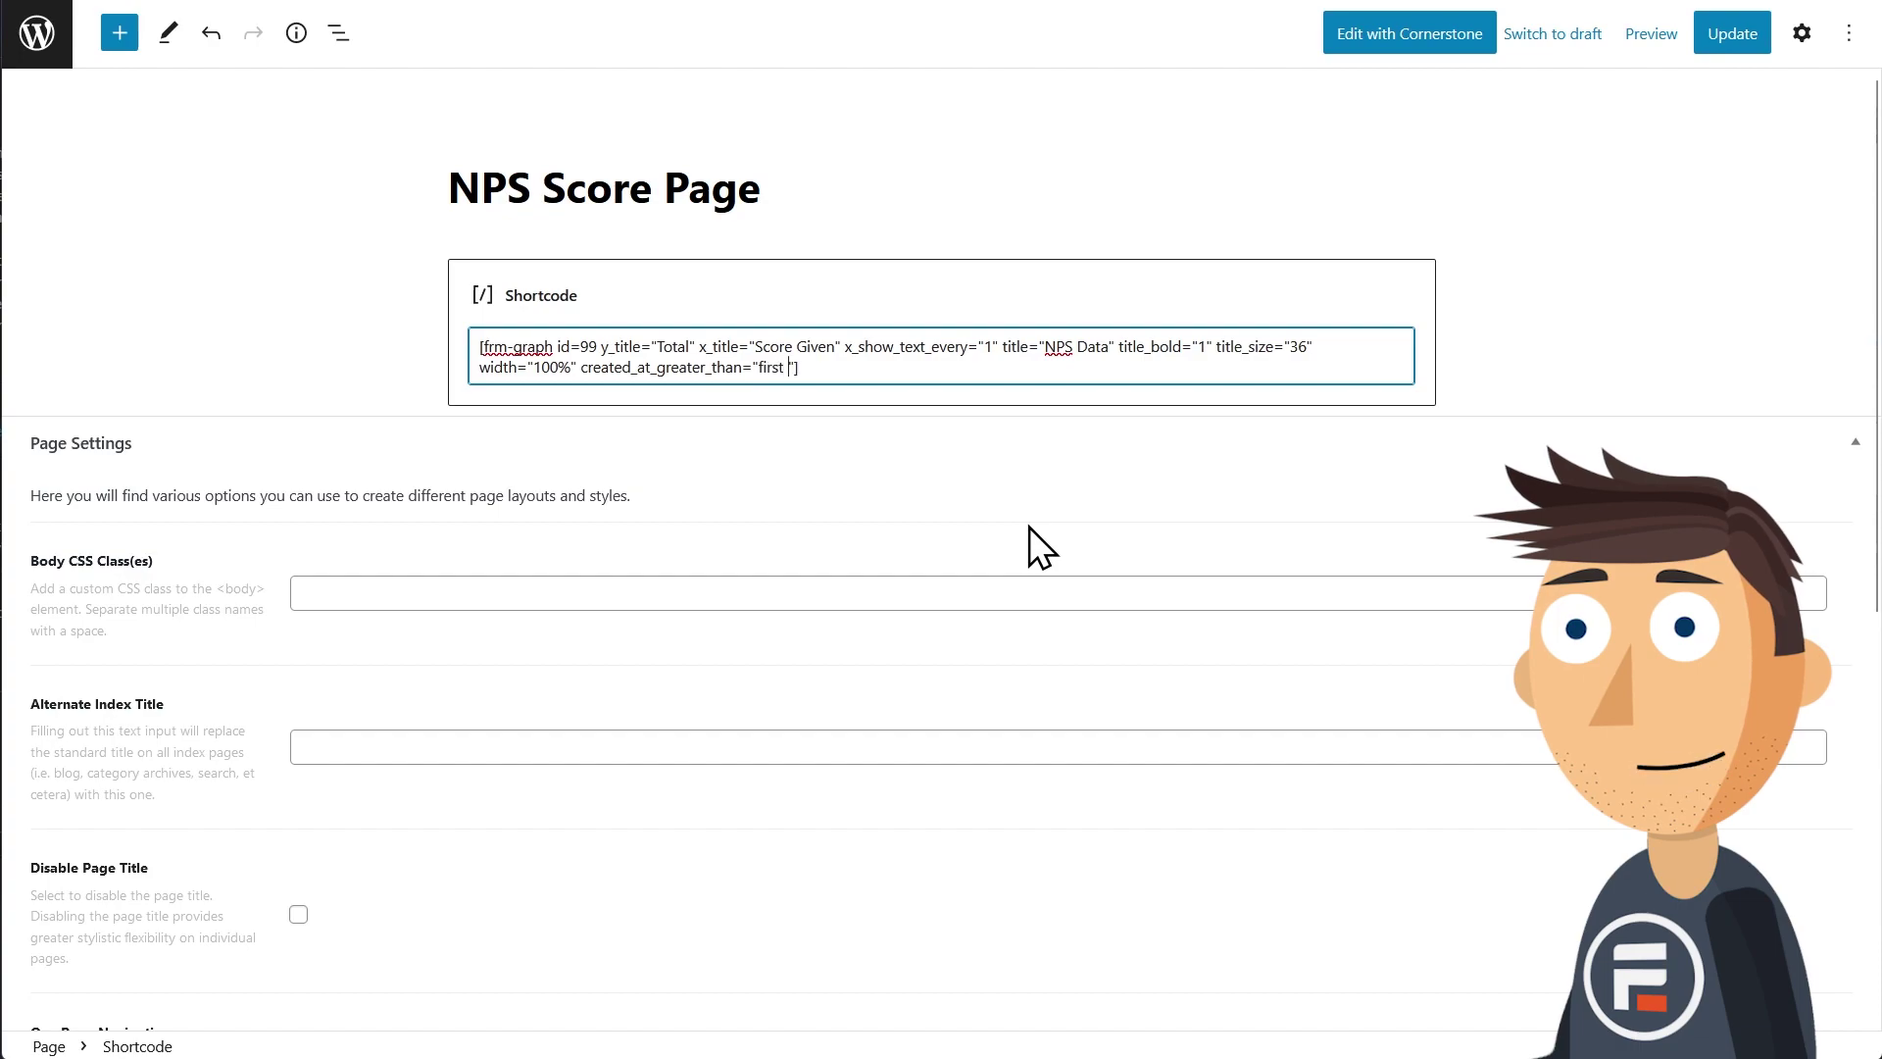
{"action": "type", "text": " day of this"}
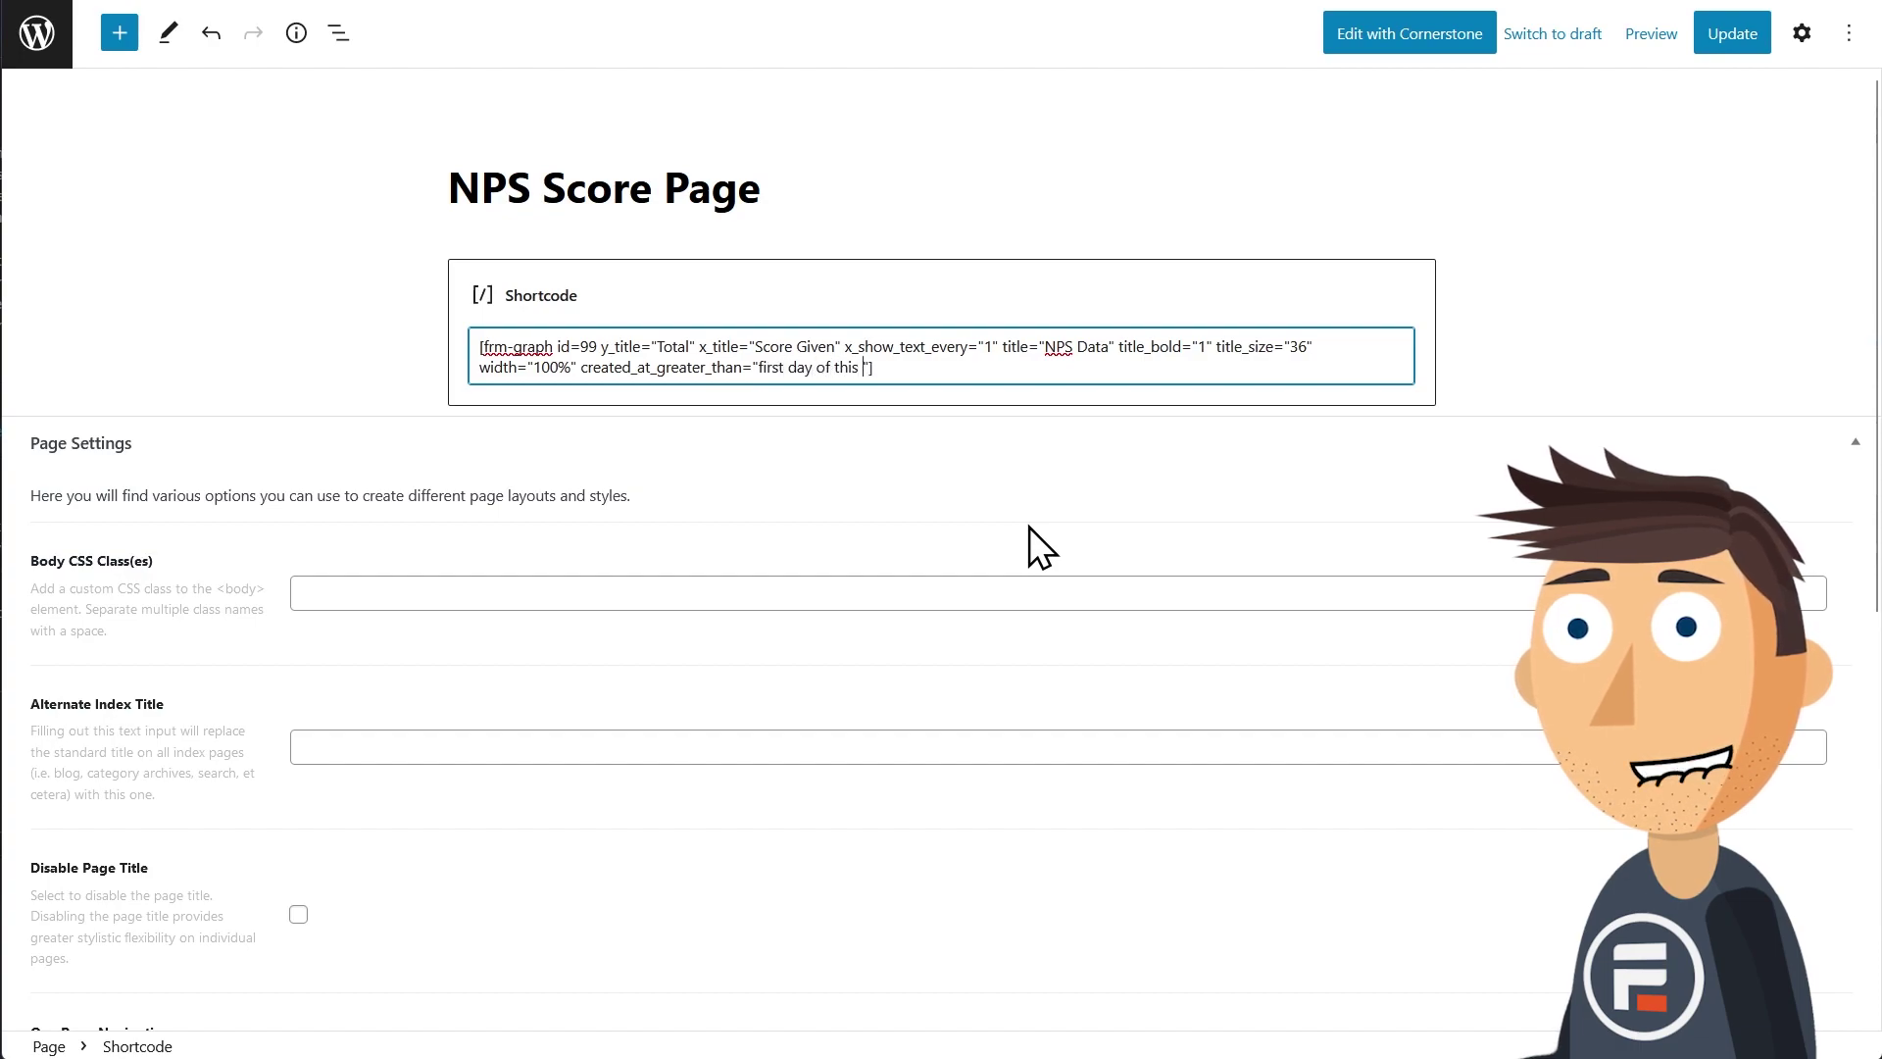
{"action": "type", "text": "month"}
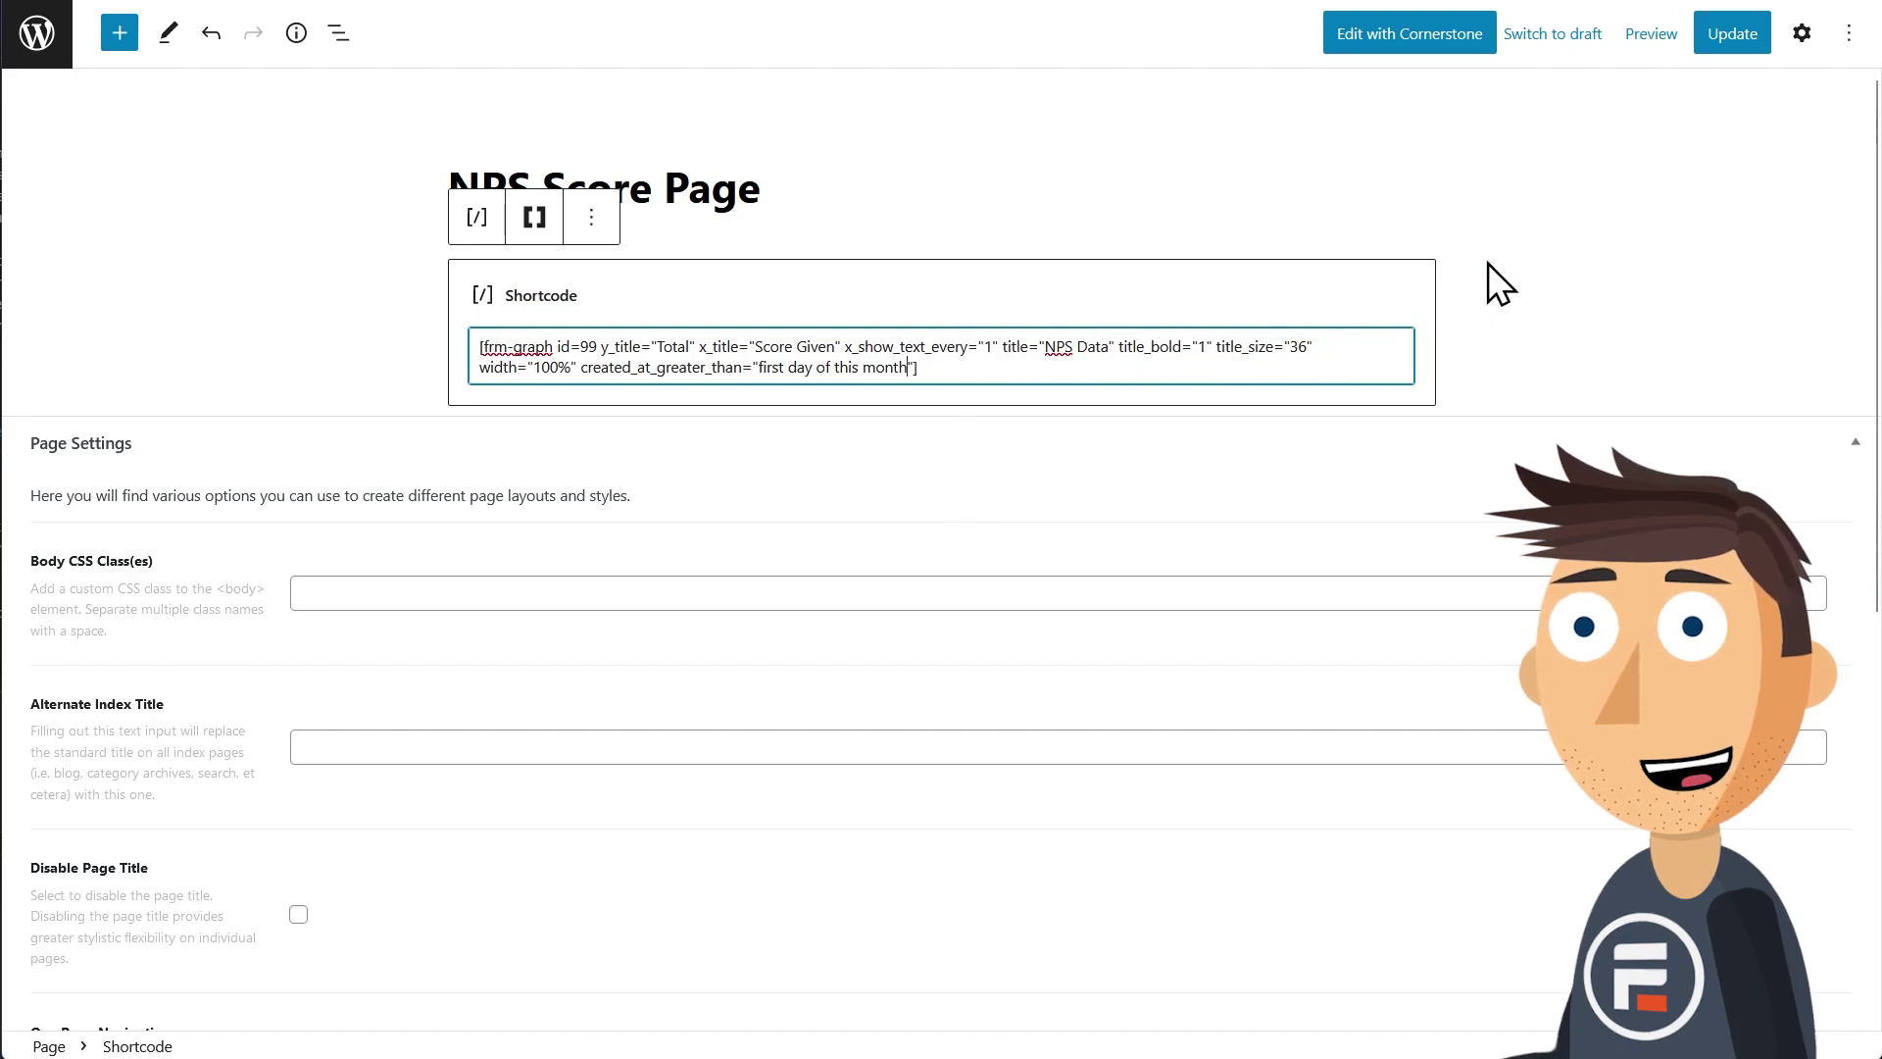
{"action": "left_click", "coordinate": [1736, 42]}
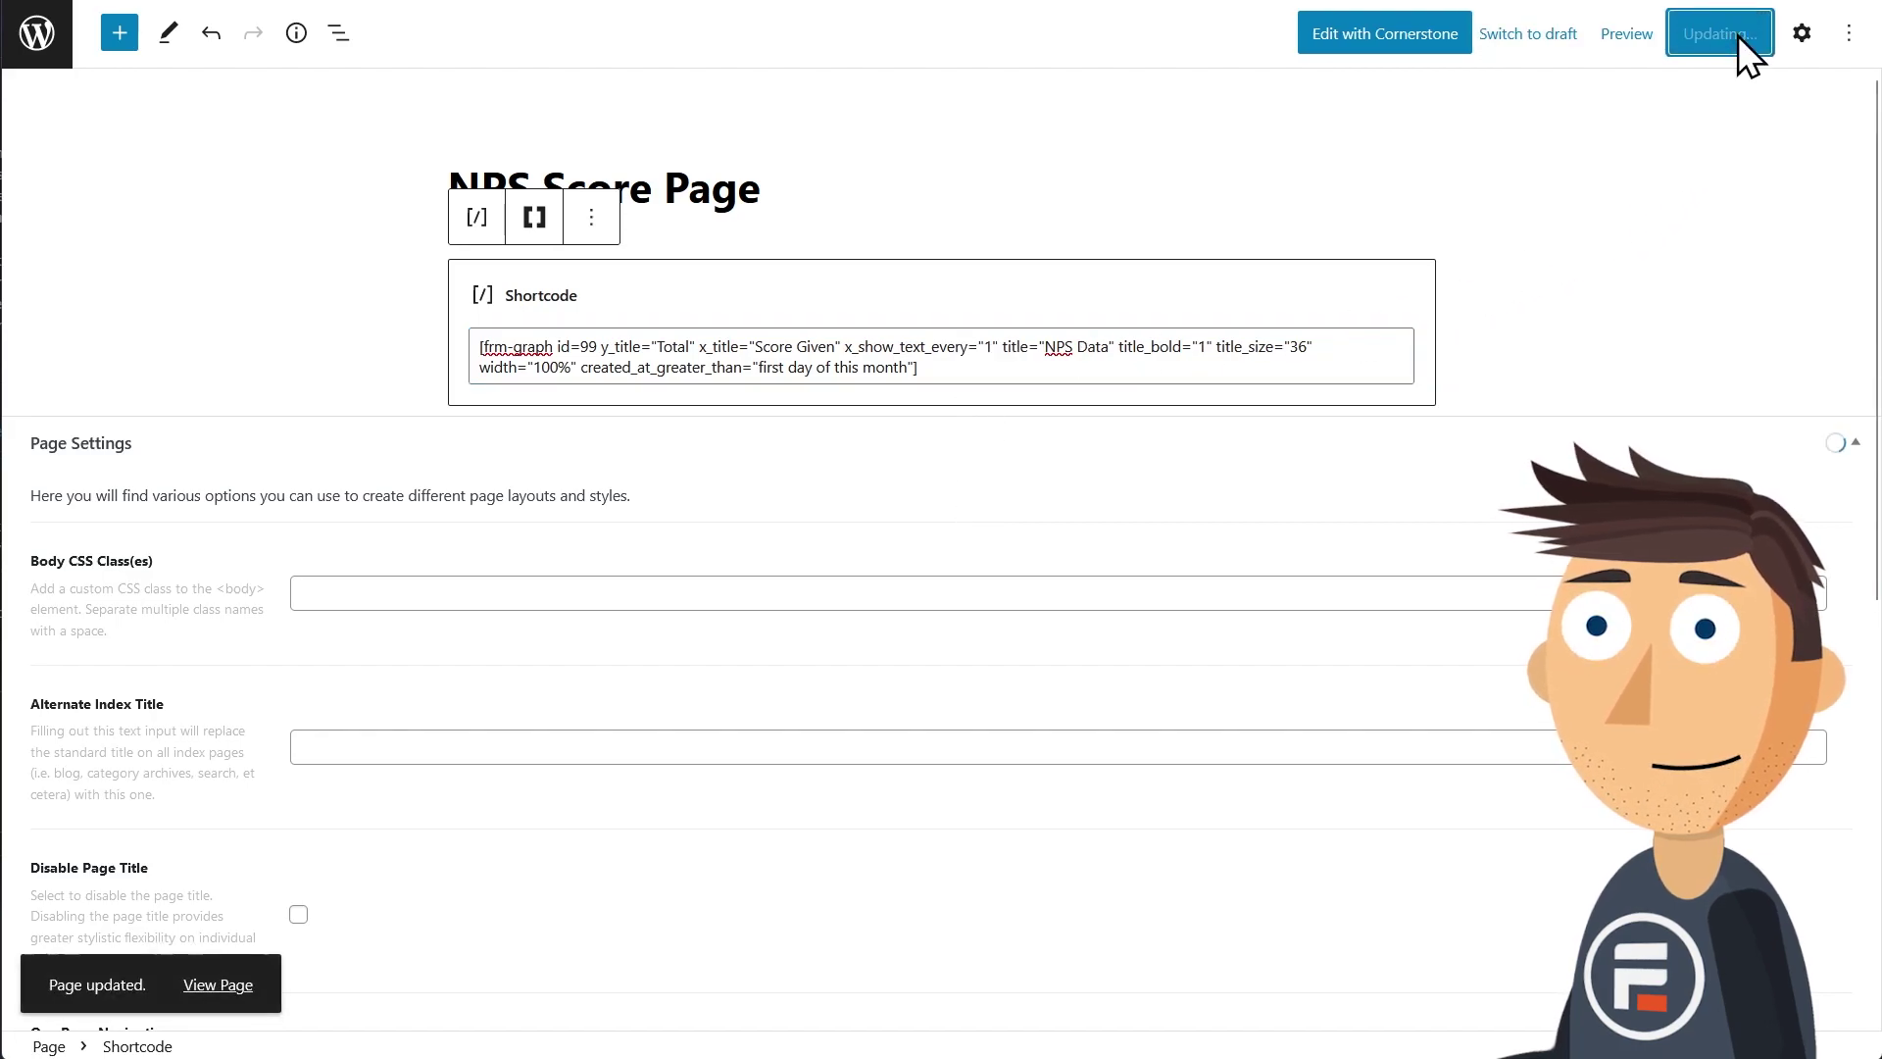
Step: View the published NPS Score Page showing the NPS Data chart for this month's entries only
{"action": "left_click", "coordinate": [206, 988]}
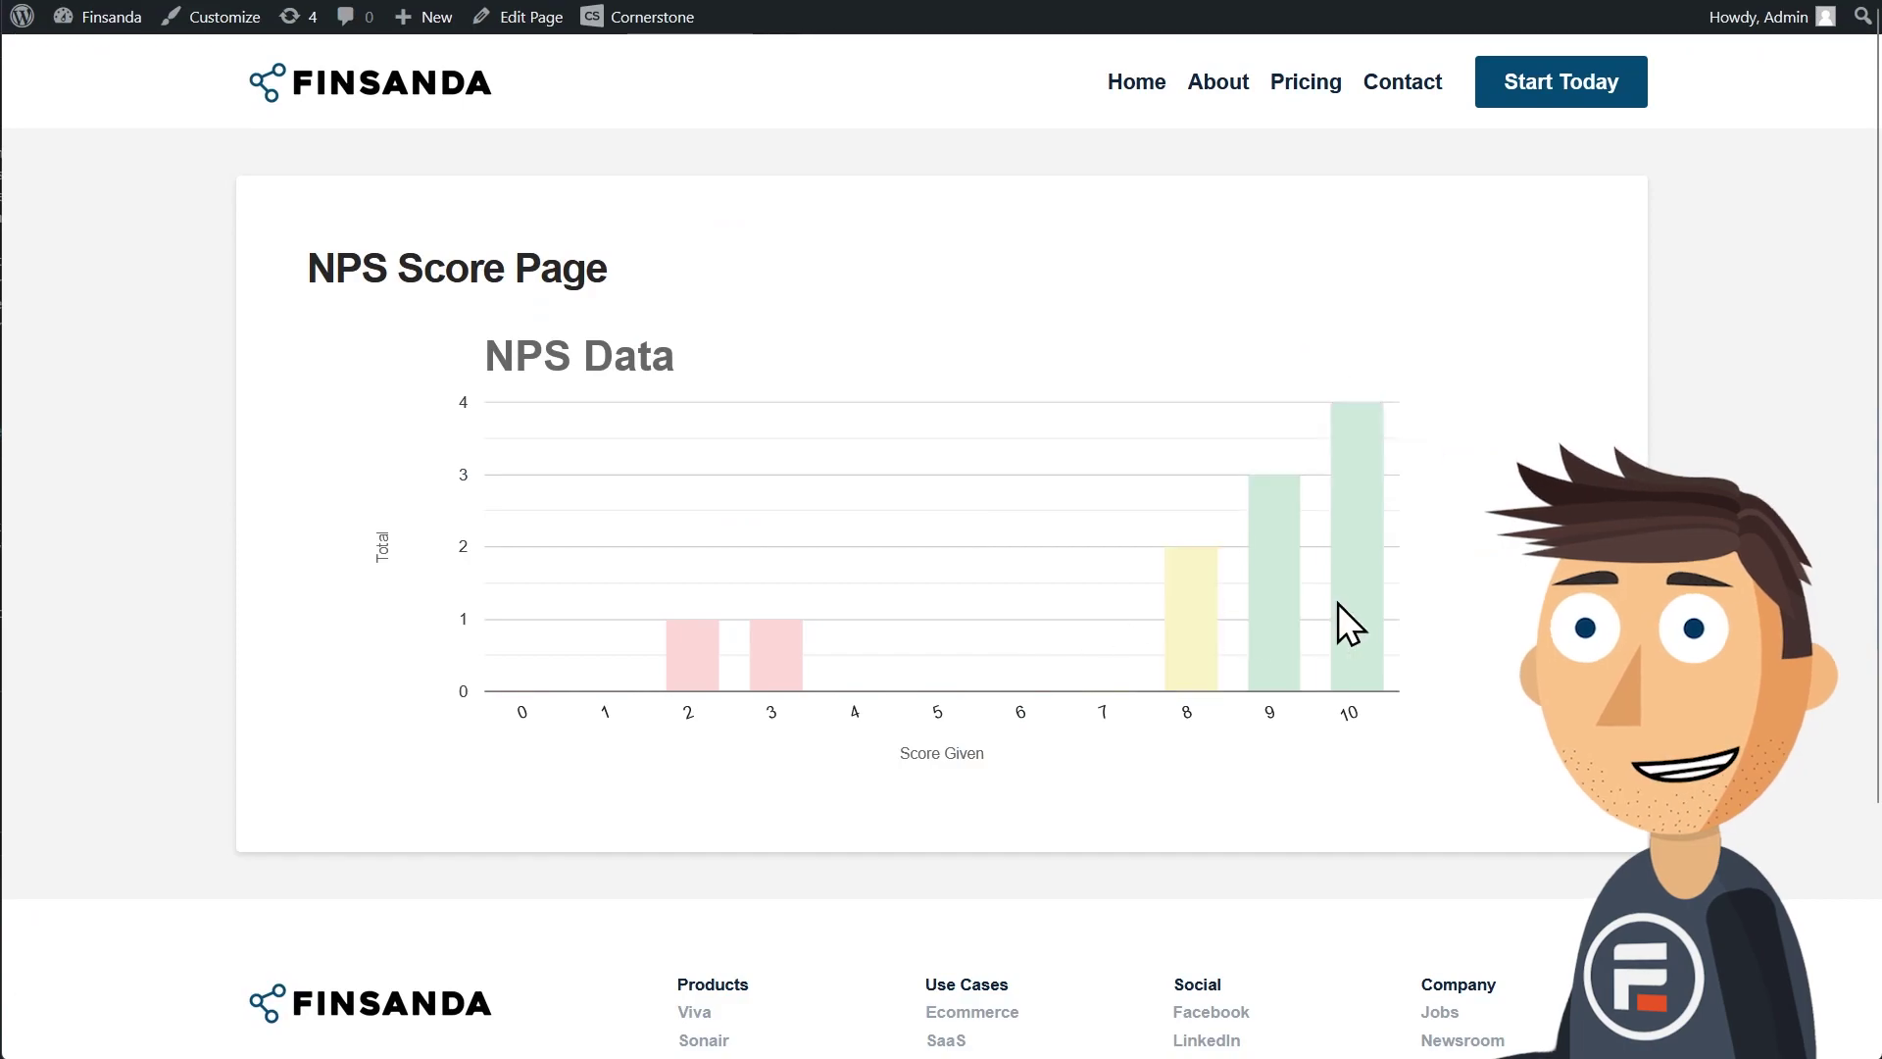